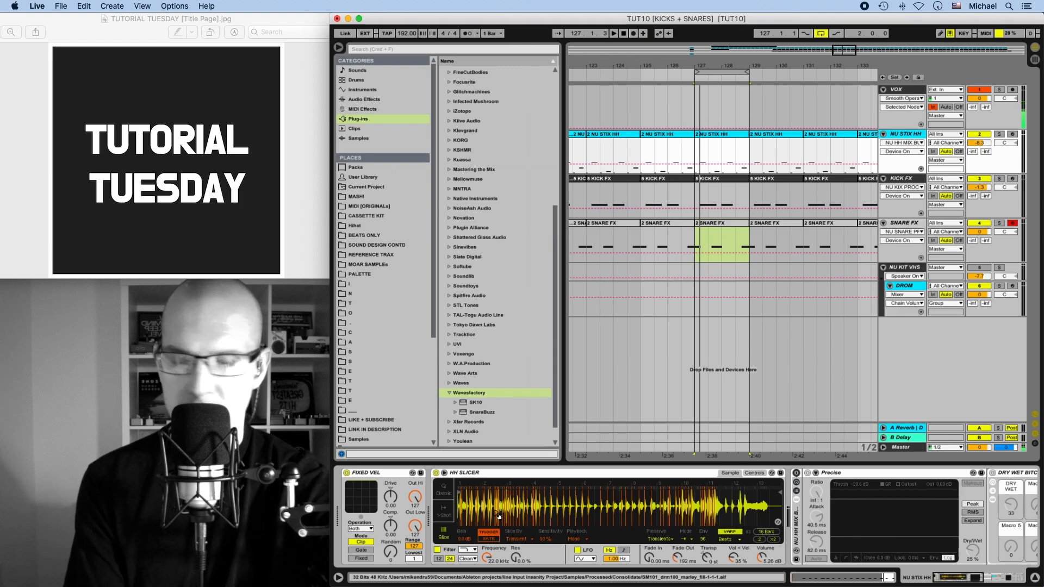
Step: Play the looped demo beat and look over its channel levels in the Session mixer before returning to the arrangement
key("space")
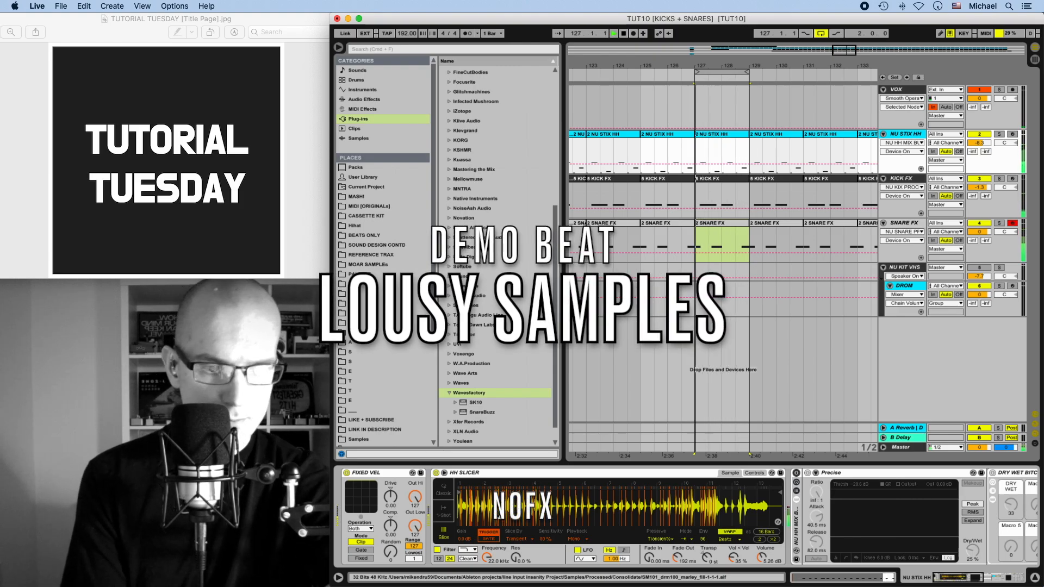
key("Tab")
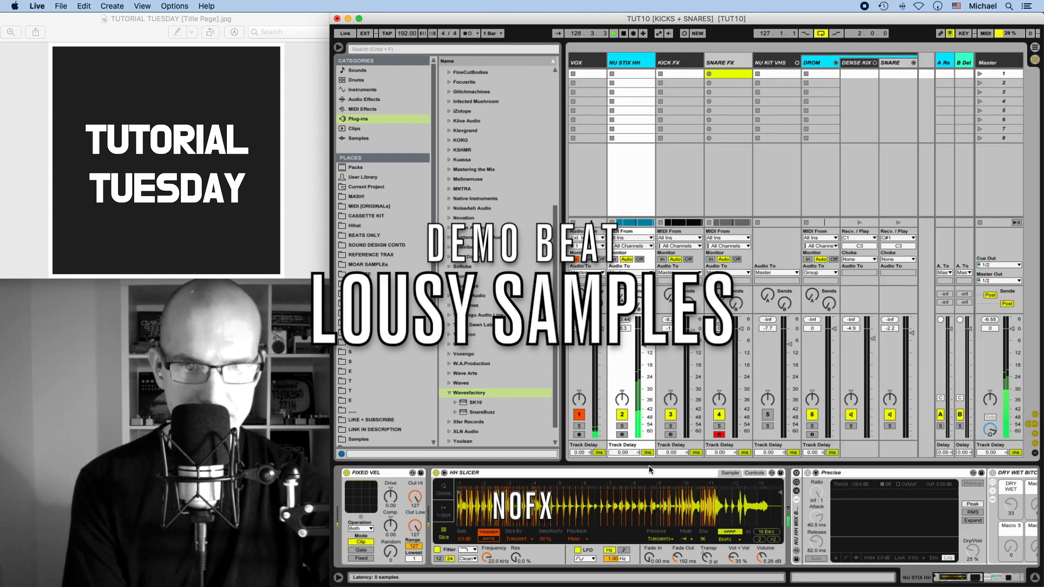
key("Tab")
key("space")
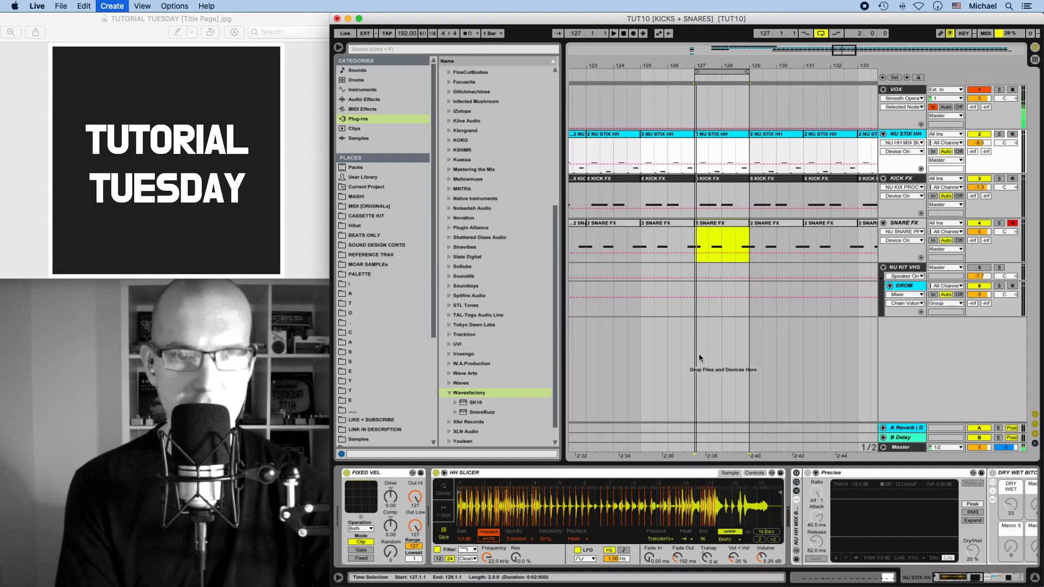
Step: Add a new audio track, place it directly below SNARE FX and rename it NOFX
key("super+t")
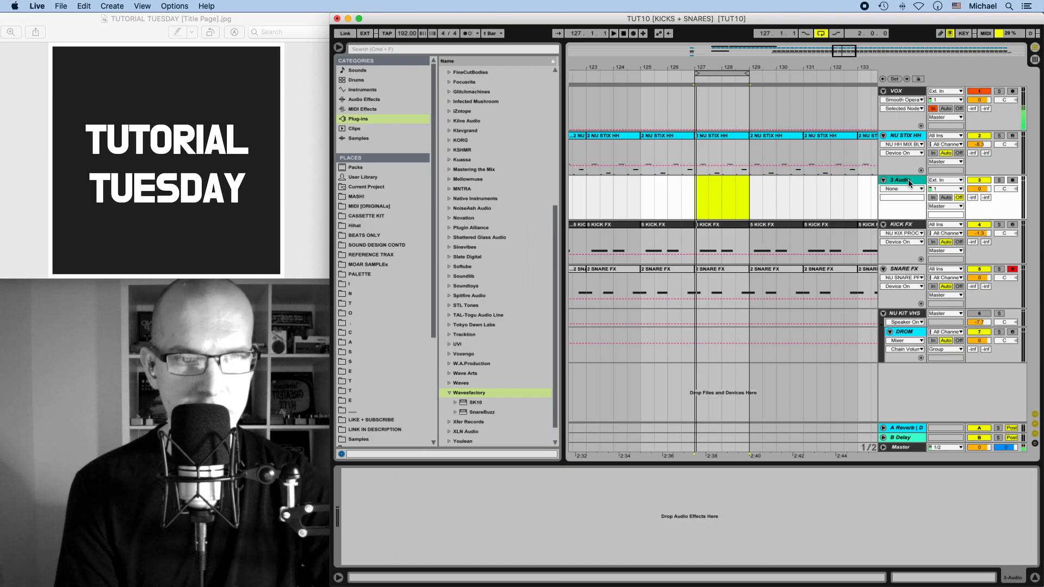
left_click(903, 313)
left_click_drag(906, 317, 904, 316)
key("super+r")
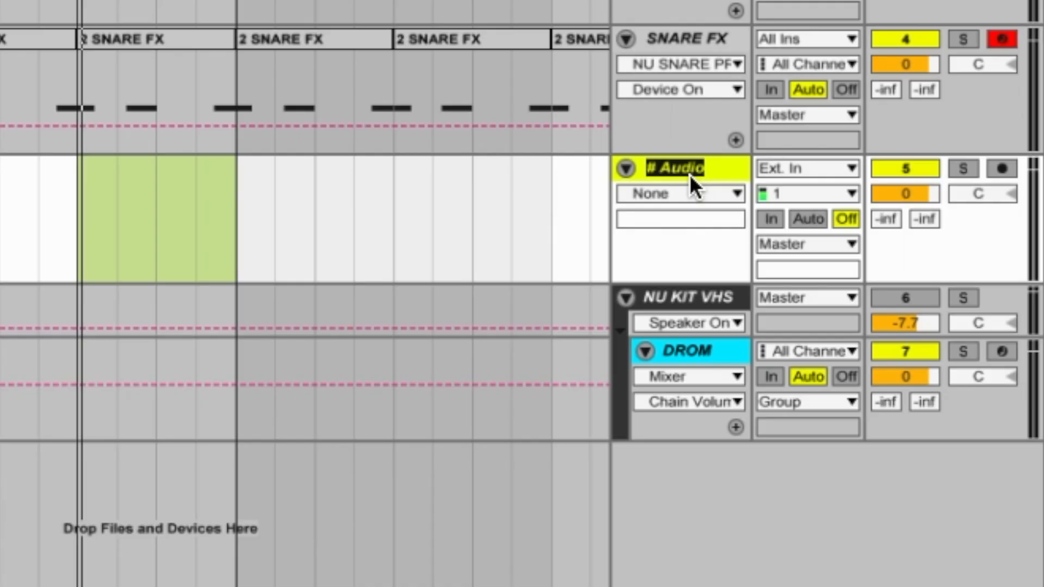
type("NOFX")
Step: Set the NOFX track's input to Resampling, arm it and record the two-bar loop starting at bar 127
left_click(807, 168)
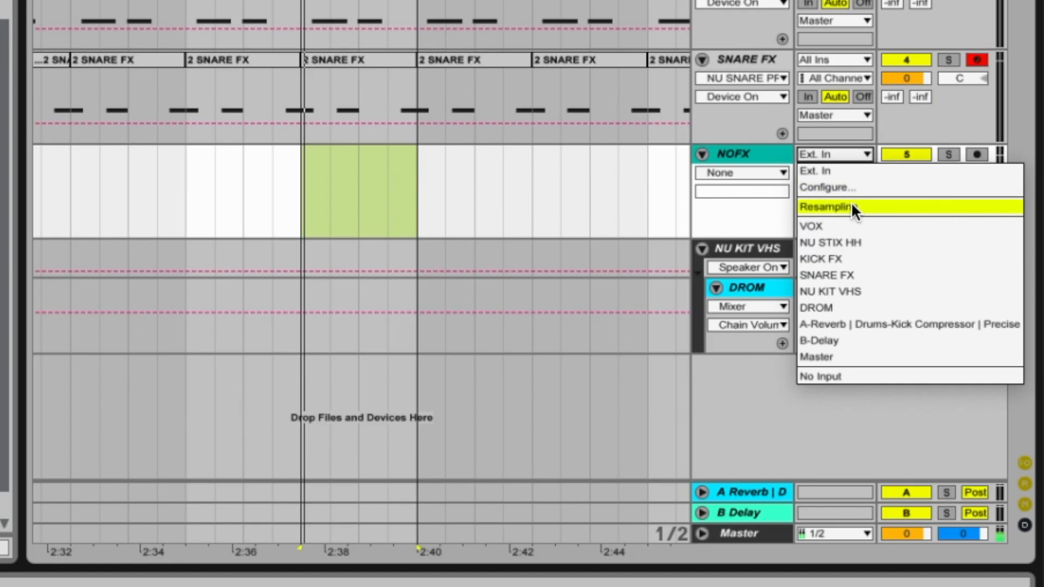
key("Return")
left_click(977, 154)
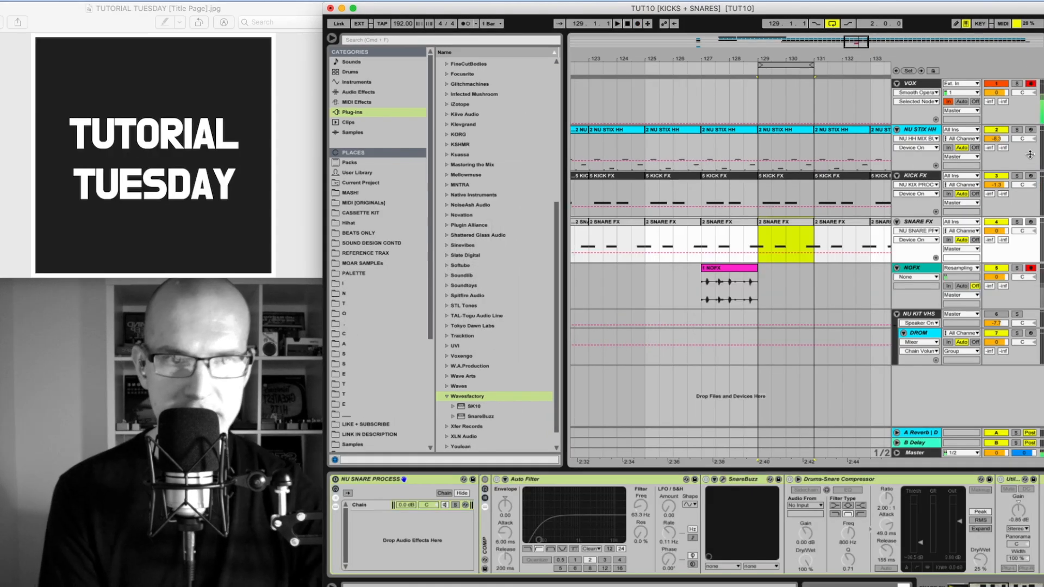
Step: Raise the Snare Vinyl DLA 1 sample's volume to -4.20 dB and set the snare Auto Filter's resonance to 77%
left_click(927, 129)
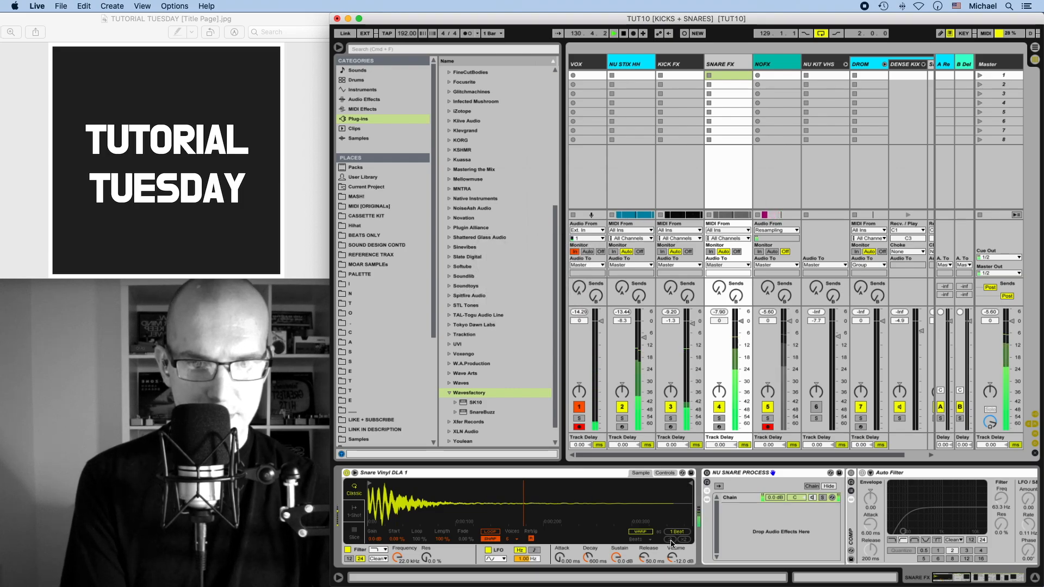
left_click_drag(669, 557, 669, 535)
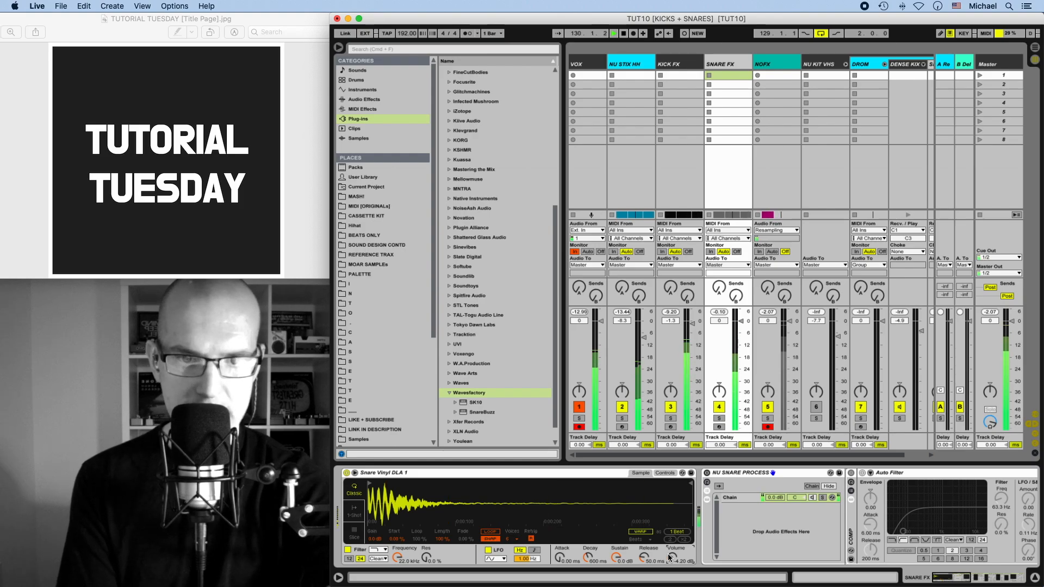
left_click(743, 499)
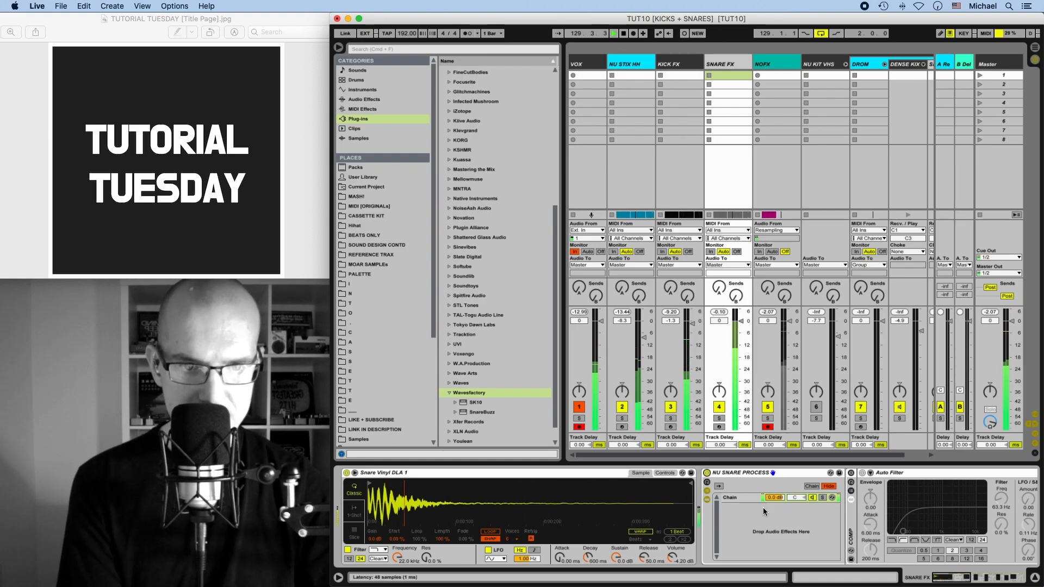
left_click(743, 498)
left_click_drag(624, 530, 624, 523)
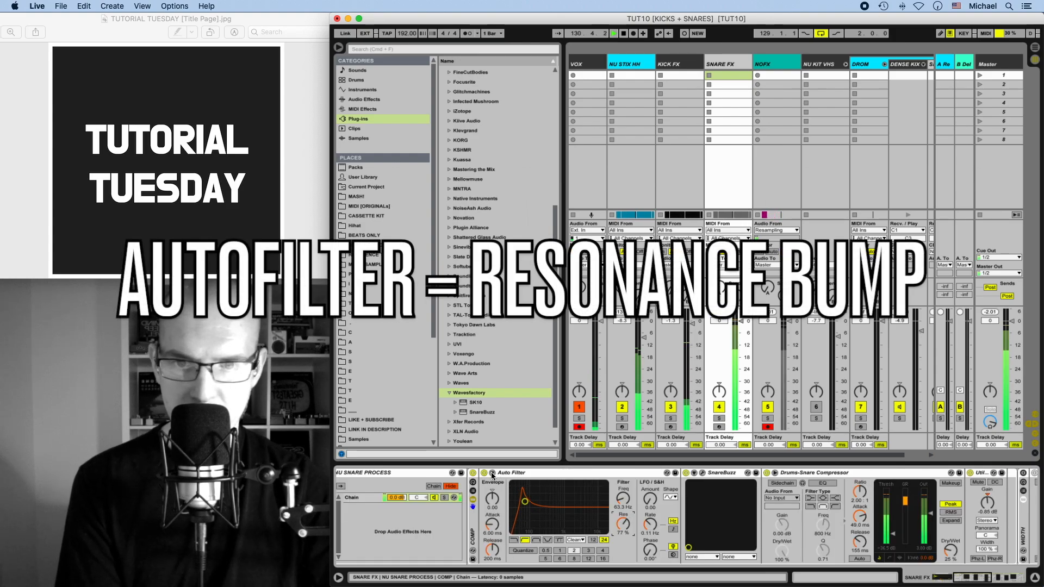
Step: Compare the snare with its Auto Filter switched off and on, leaving the filter active
key("super+0")
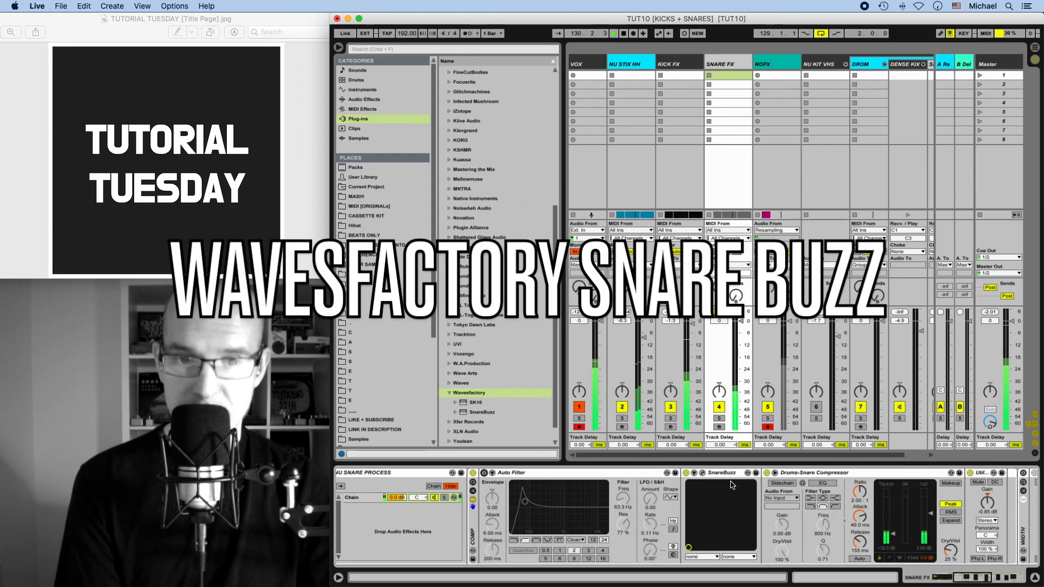
left_click(485, 478)
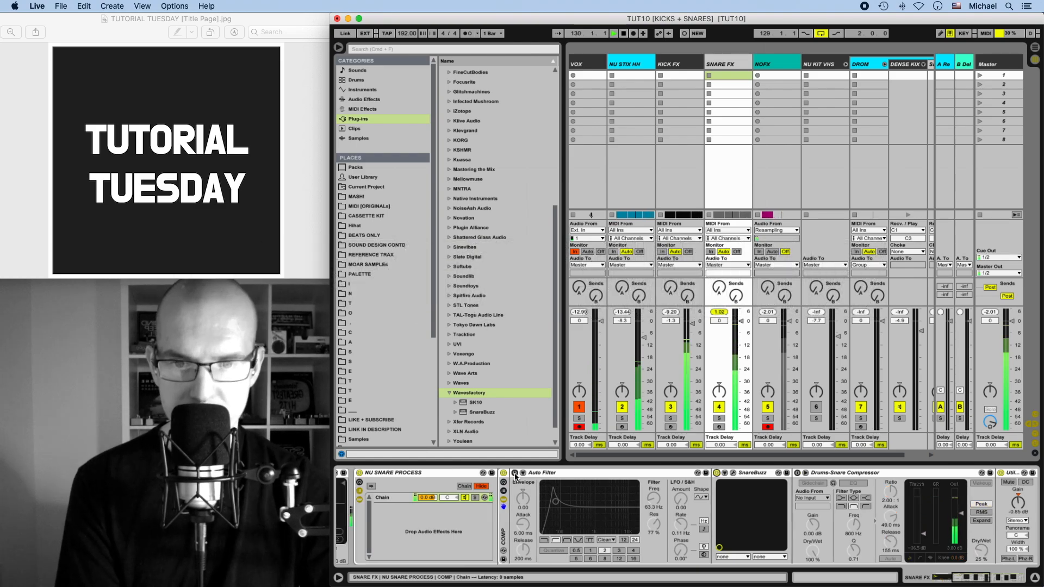
left_click(515, 474)
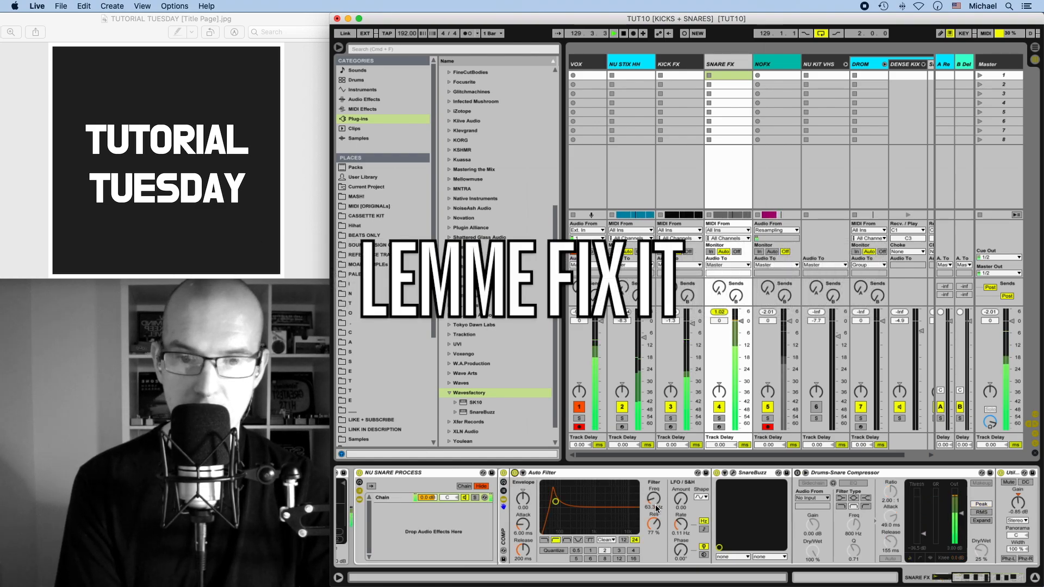
Step: Sweep the snare Auto Filter's cutoff to 154 Hz, halve it to 77 Hz and again to 38.5 Hz, and reduce the resonance to 23%
left_click_drag(650, 497, 650, 481)
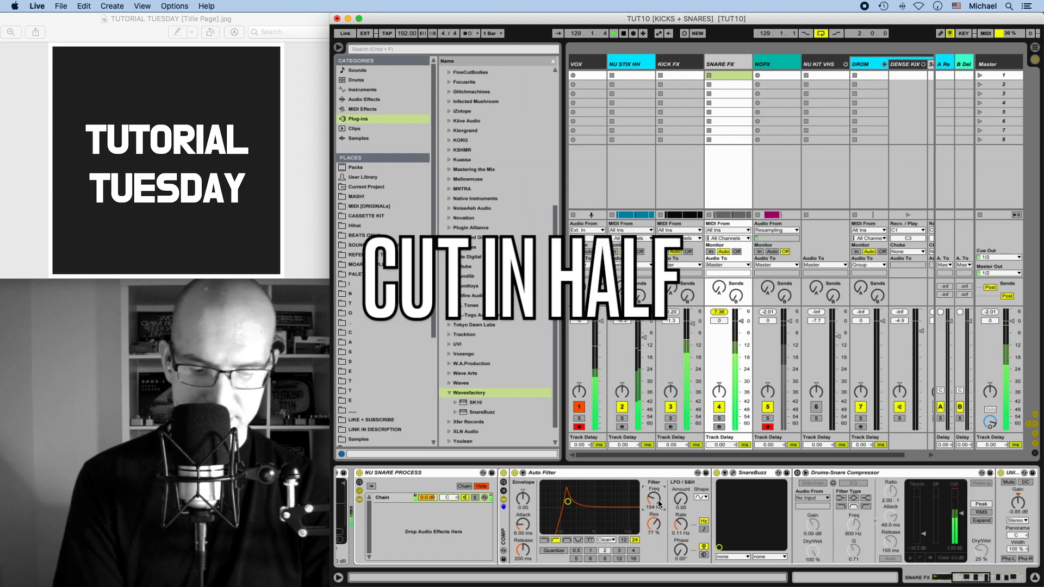
type("77")
key("Return")
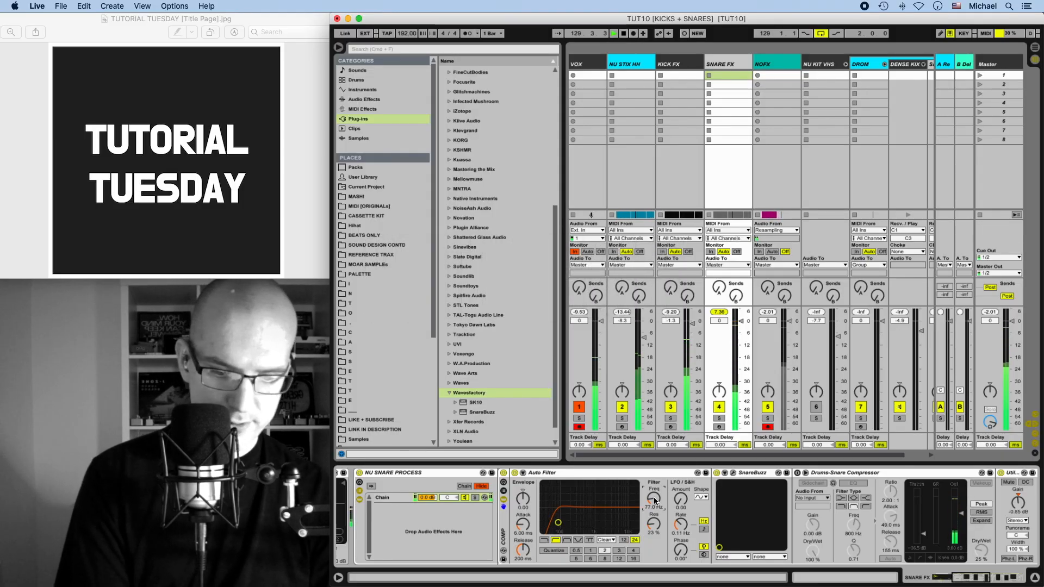
type("38")
key("Return")
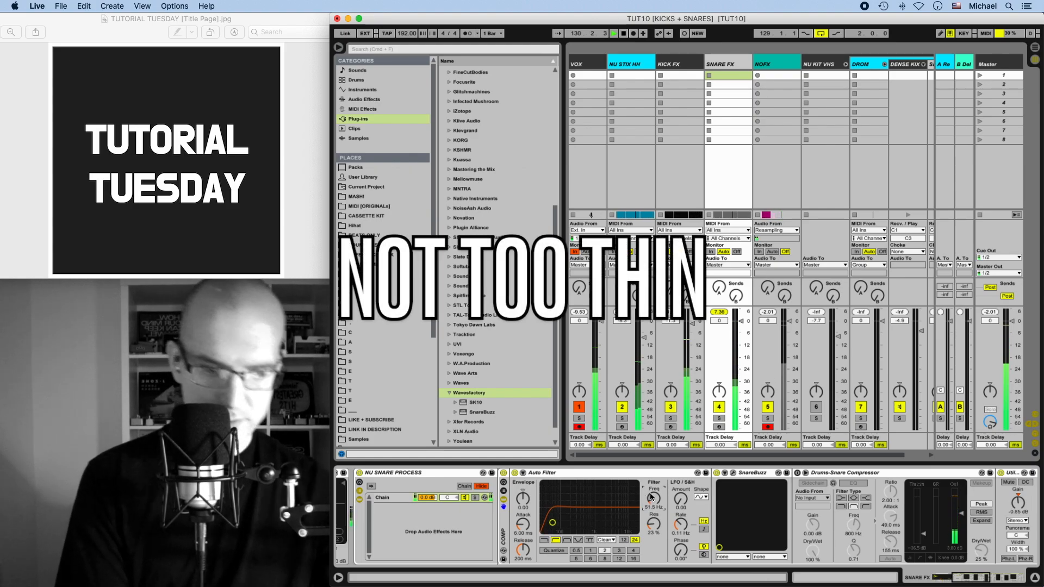
left_click_drag(651, 497, 648, 530)
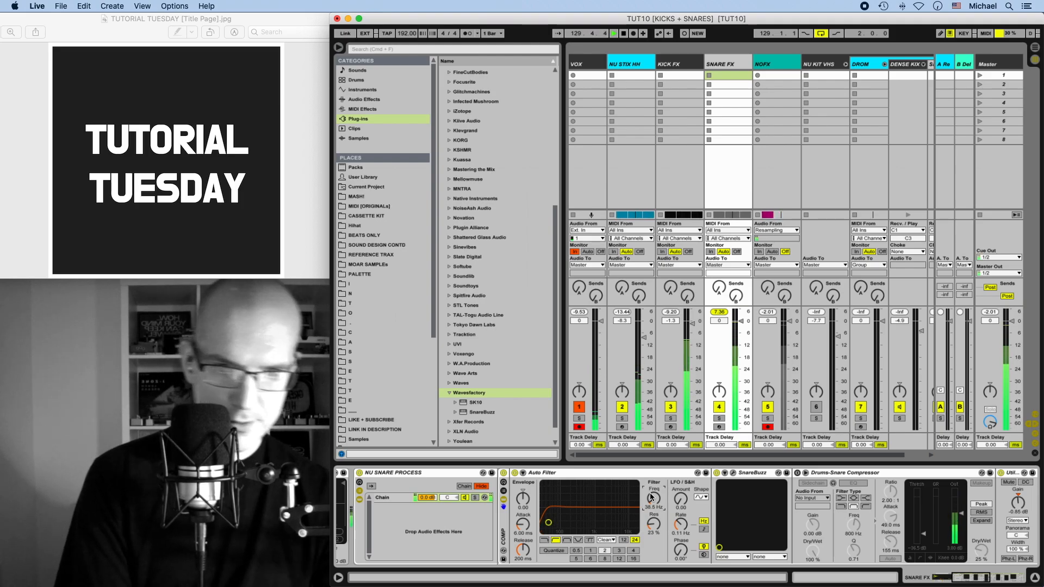
Step: Switch the Auto Filter's circuit to OSR with 2.48 dB of drive and reset the SNARE FX peak level
left_click(614, 541)
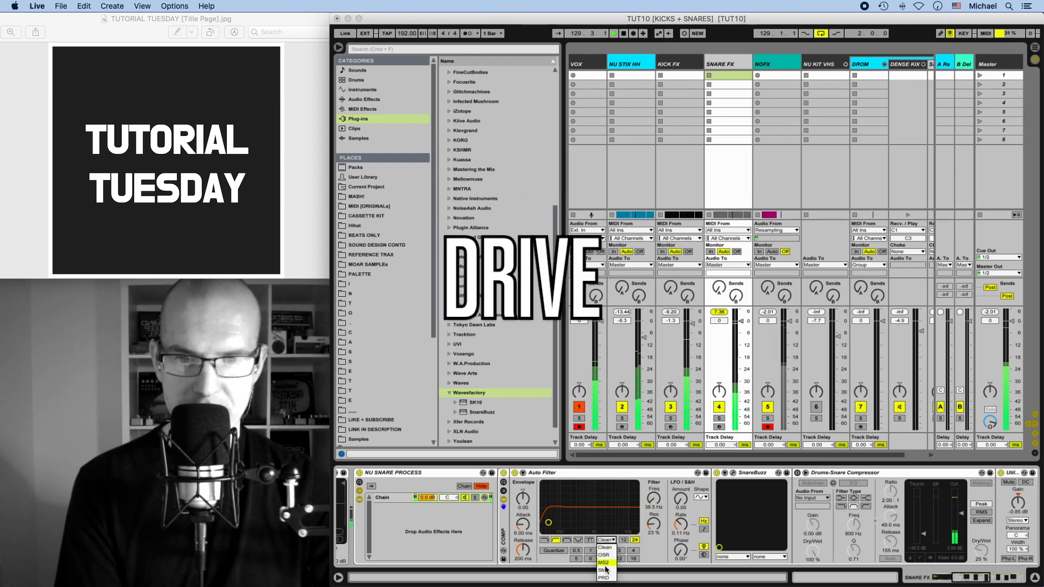
left_click(607, 549)
left_click_drag(653, 550, 653, 541)
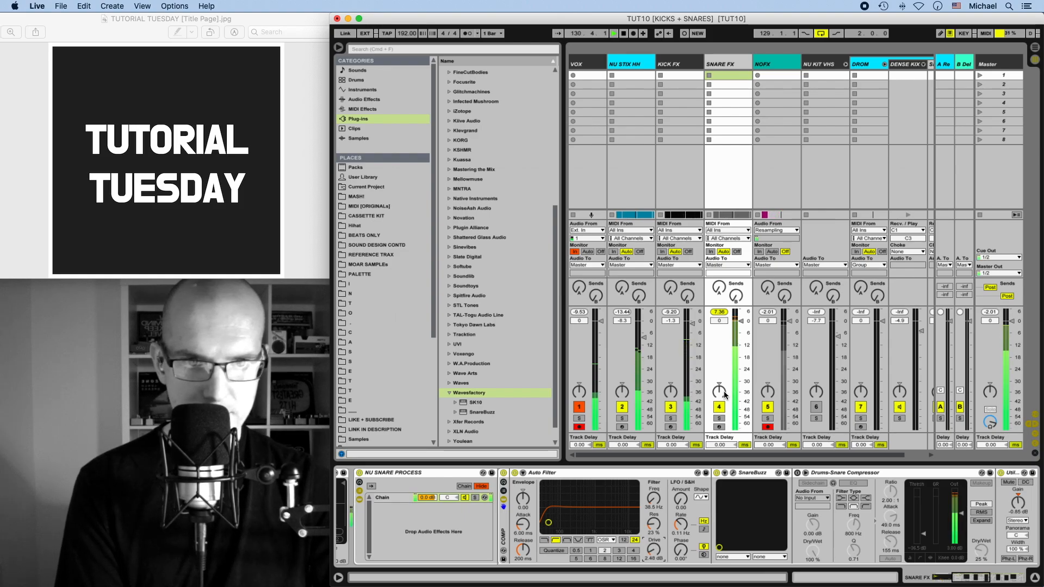
left_click(718, 311)
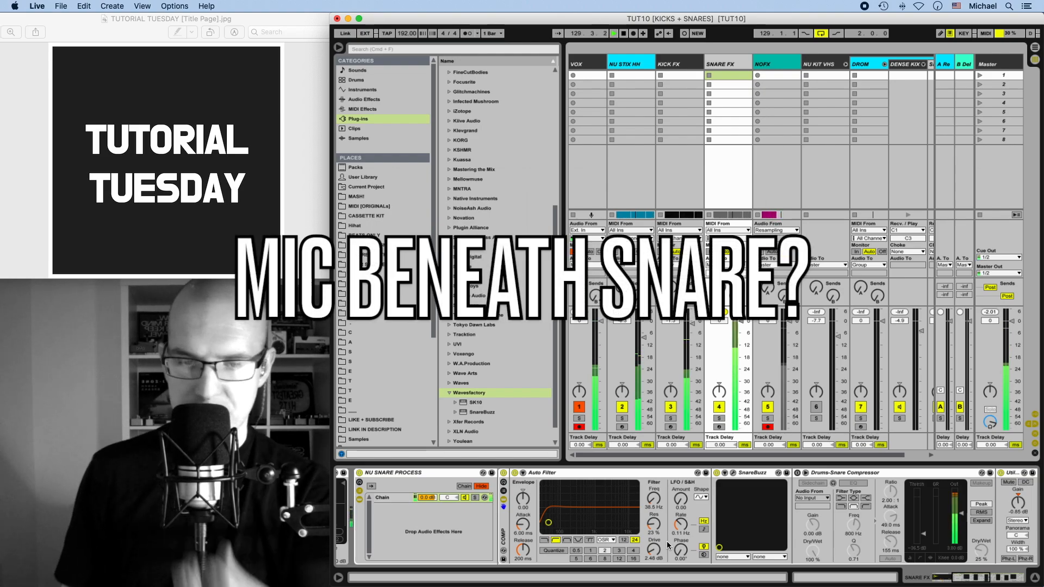
Step: Start the Drums-Snare Compressor from extreme settings: infinite ratio, 527 ms attack, 1.00 ms release and 100% dry/wet
scroll(668, 544, "right", 3)
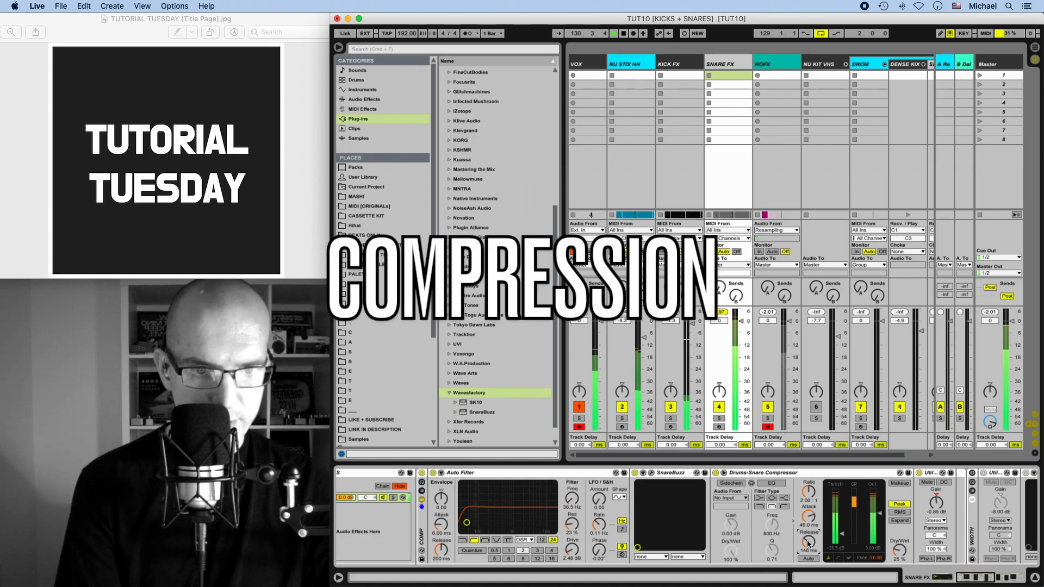
left_click_drag(808, 493, 809, 468)
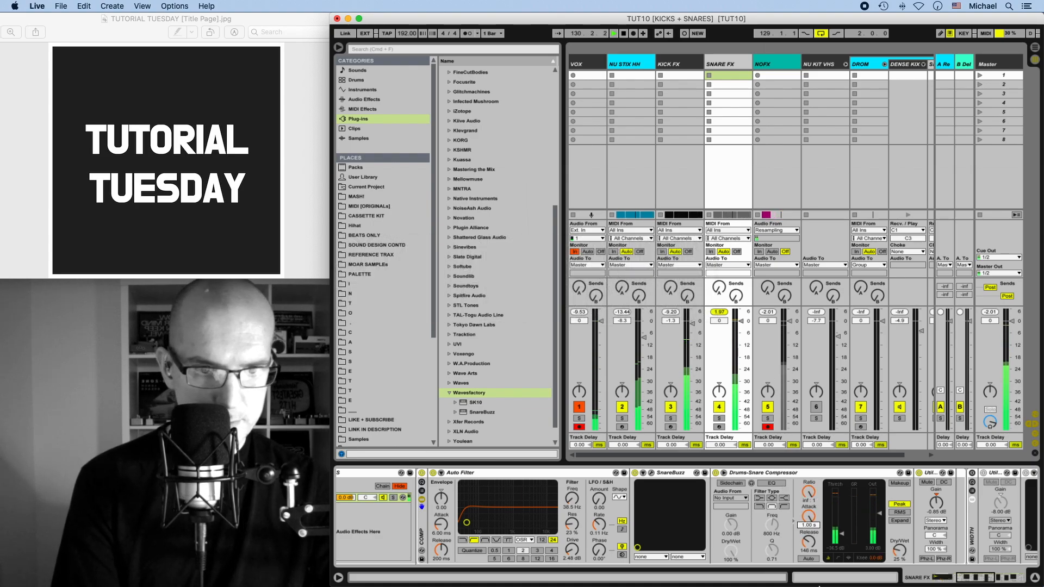
left_click_drag(808, 541, 847, 538)
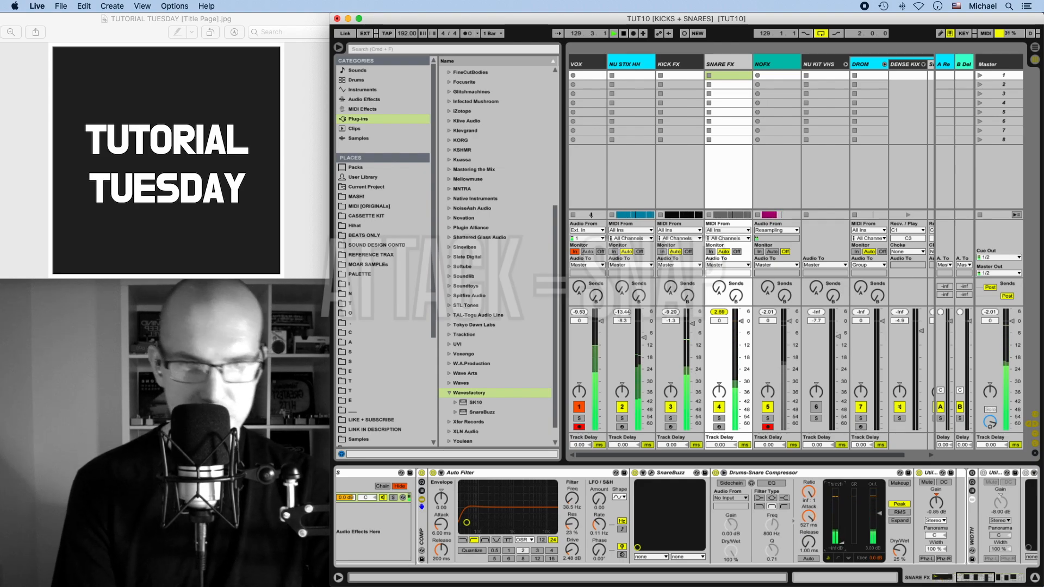
left_click_drag(900, 551, 899, 528)
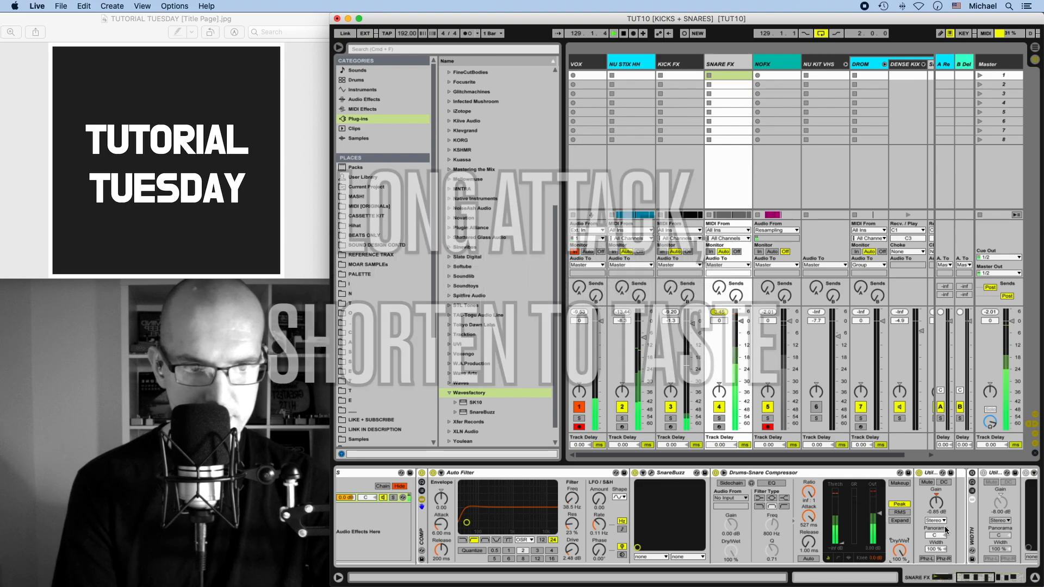
Step: Refine the snare compressor to 84.8 ms attack, 30.7 ms release and a 3.11:1 ratio, with the threshold at about -41.7 dB
left_click_drag(809, 517, 808, 530)
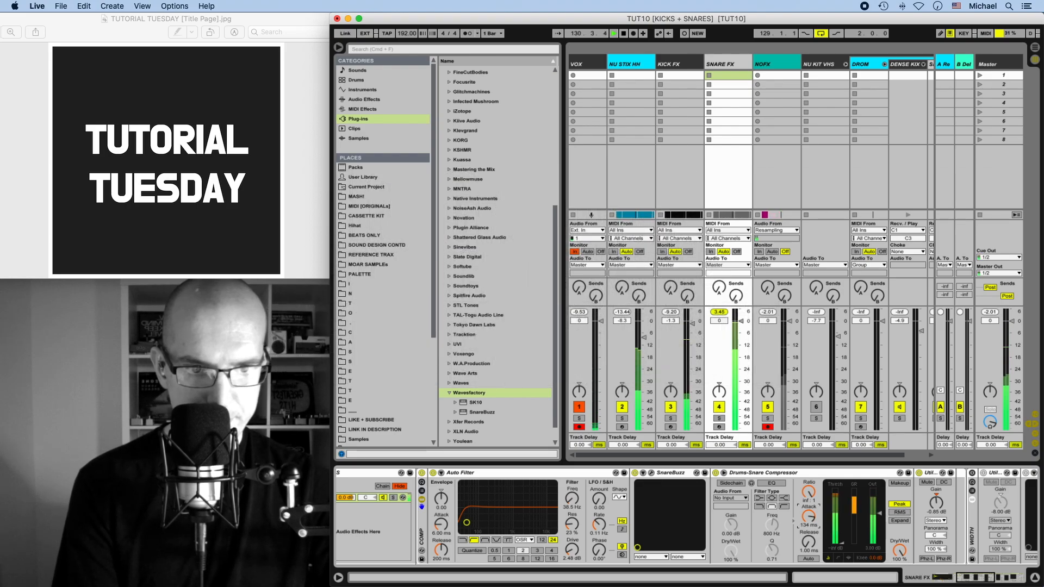
left_click_drag(808, 516, 808, 519)
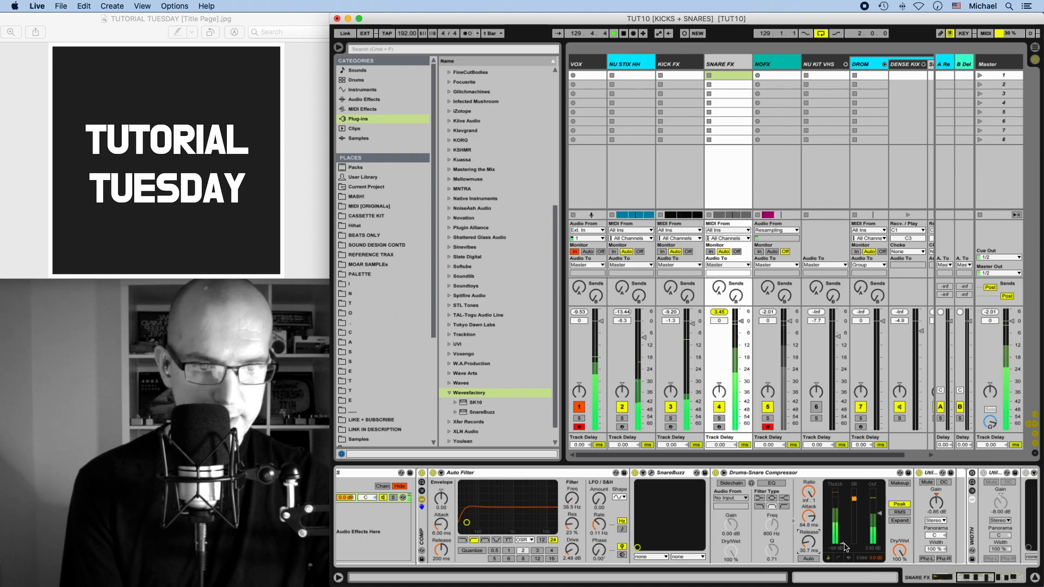
left_click_drag(807, 492, 806, 516)
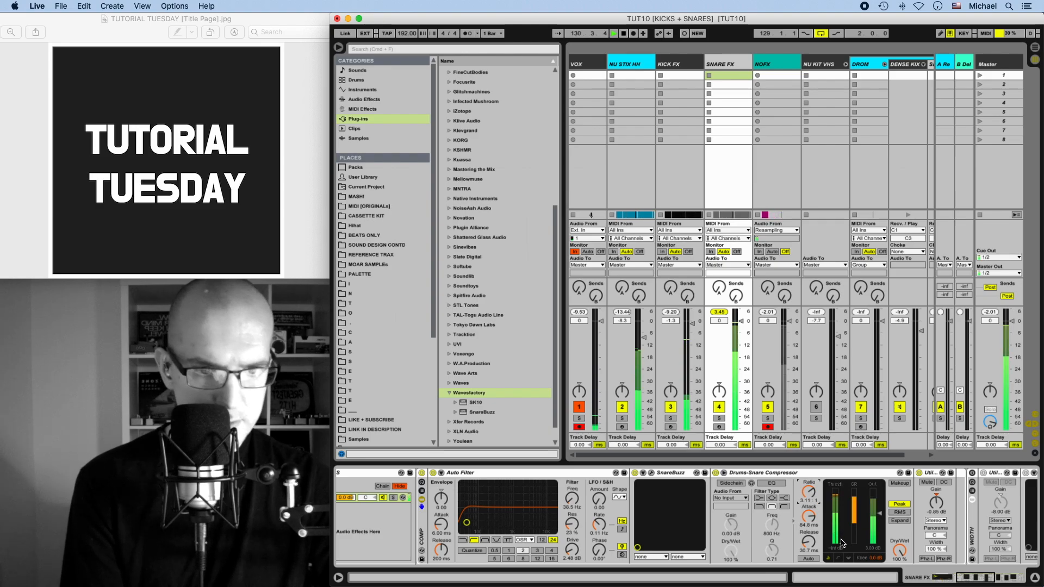
left_click_drag(834, 492, 835, 536)
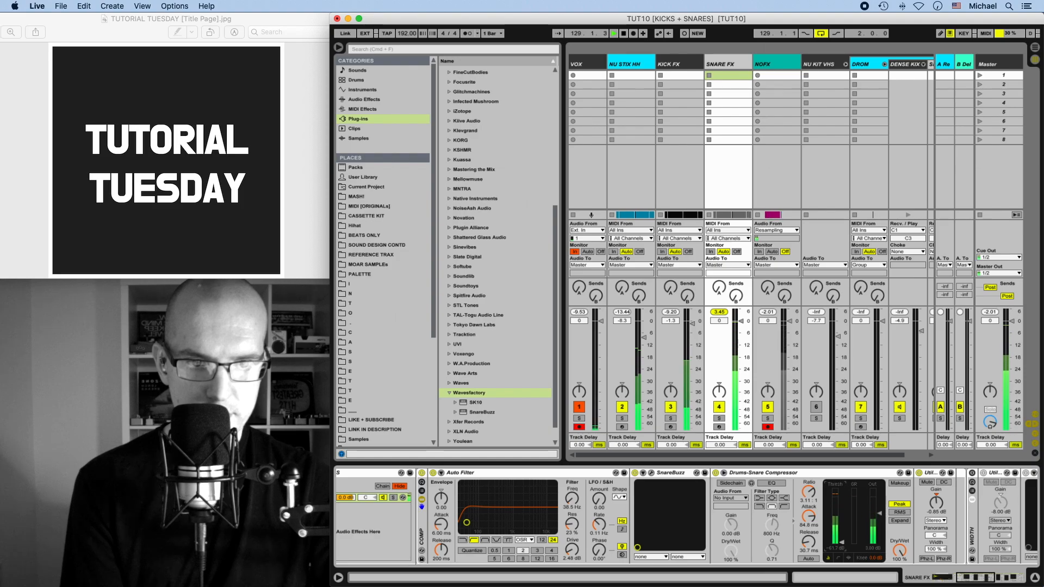
Step: Blend some raw snare back in by setting the Drums-Snare Compressor's dry/wet to 82%
scroll(841, 543, "right", 5)
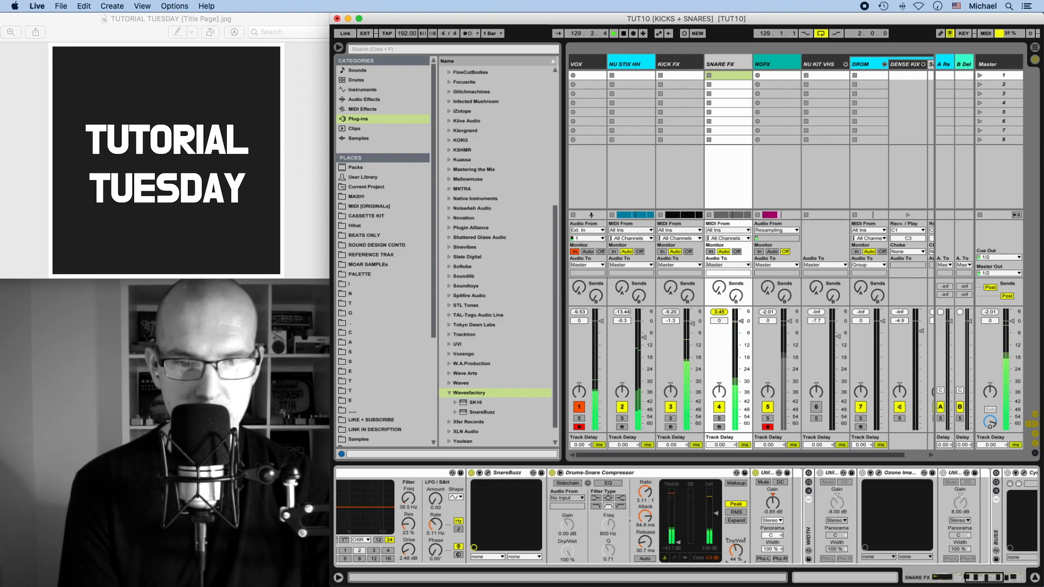
left_click_drag(735, 551, 736, 529)
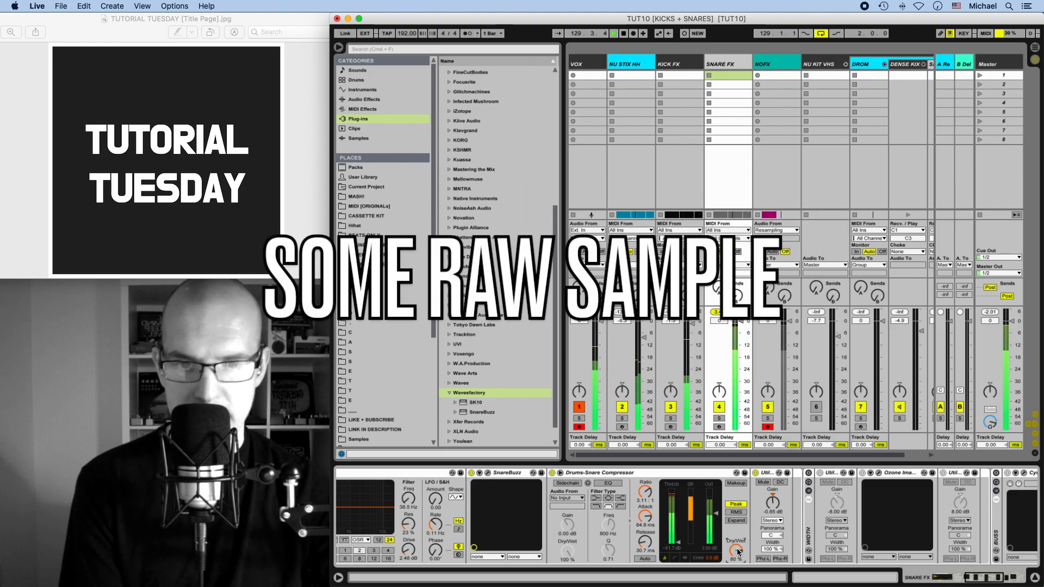
left_click_drag(736, 551, 736, 549)
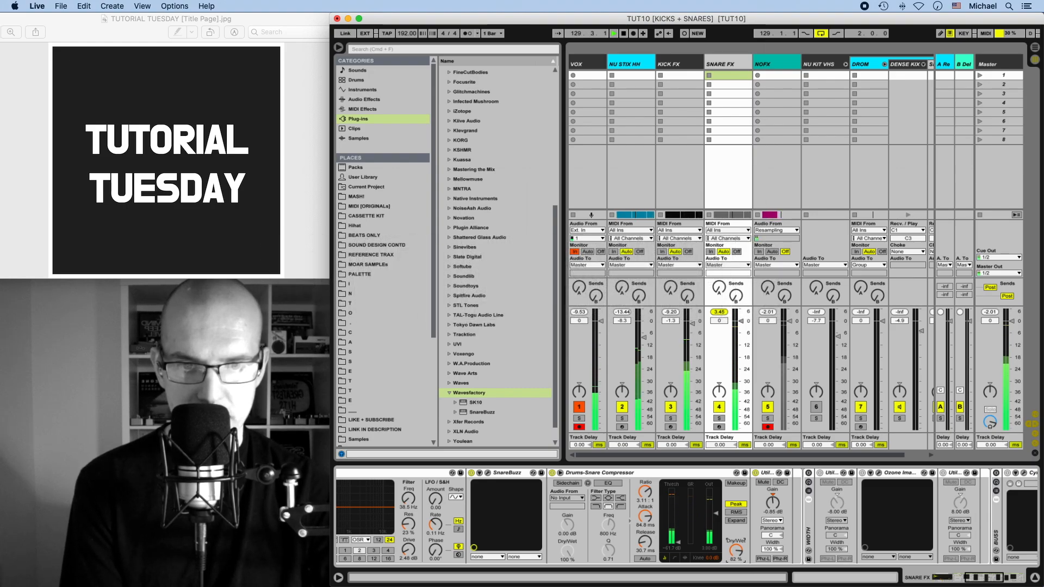
Step: Activate the WIDTH rack on the snare track and open the Ozone Imager plug-in window
left_click(808, 473)
scroll(816, 489, "right", 5)
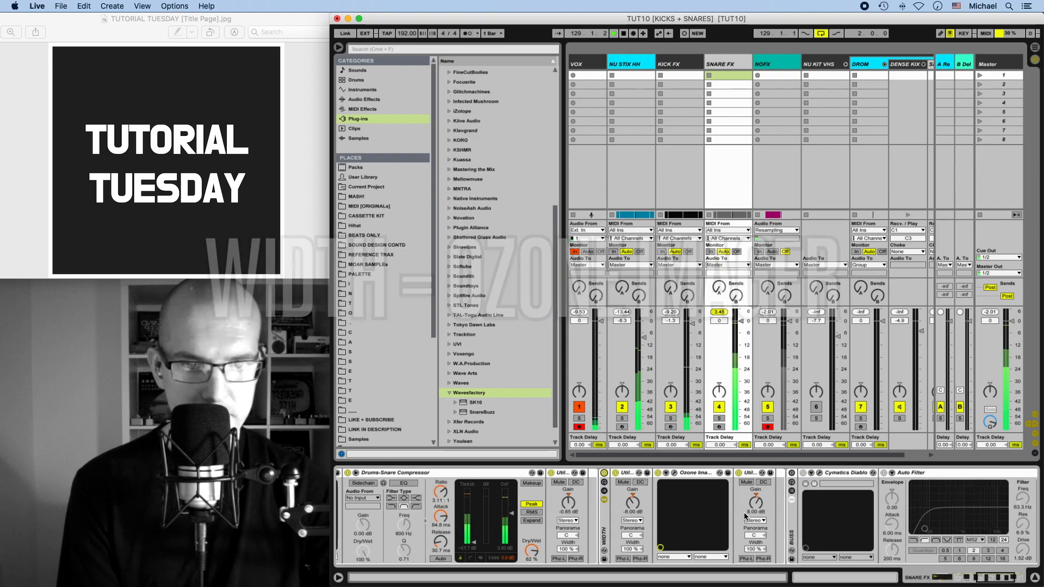
left_click(675, 473)
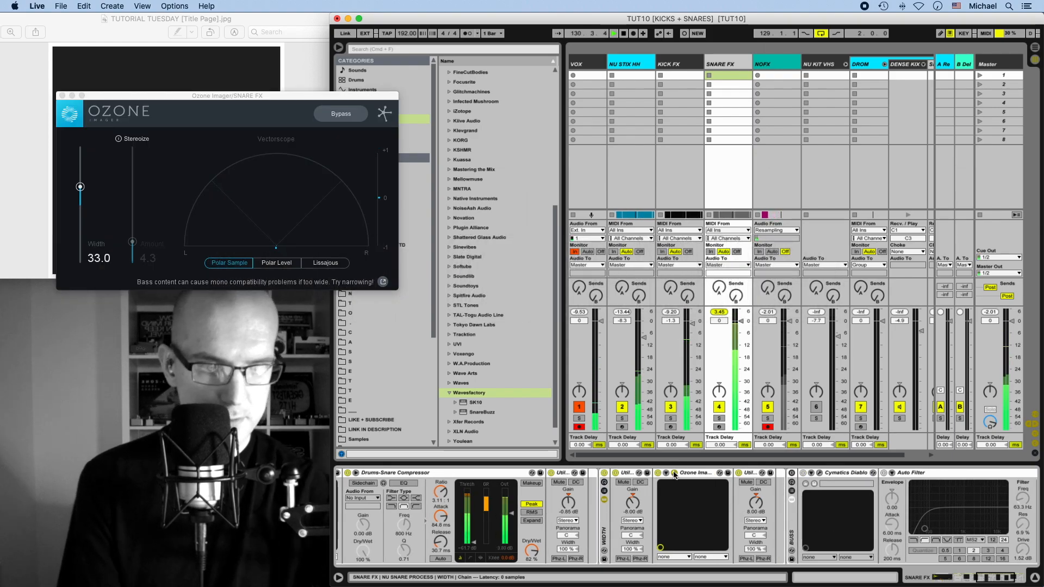
scroll(653, 517, "right", 2)
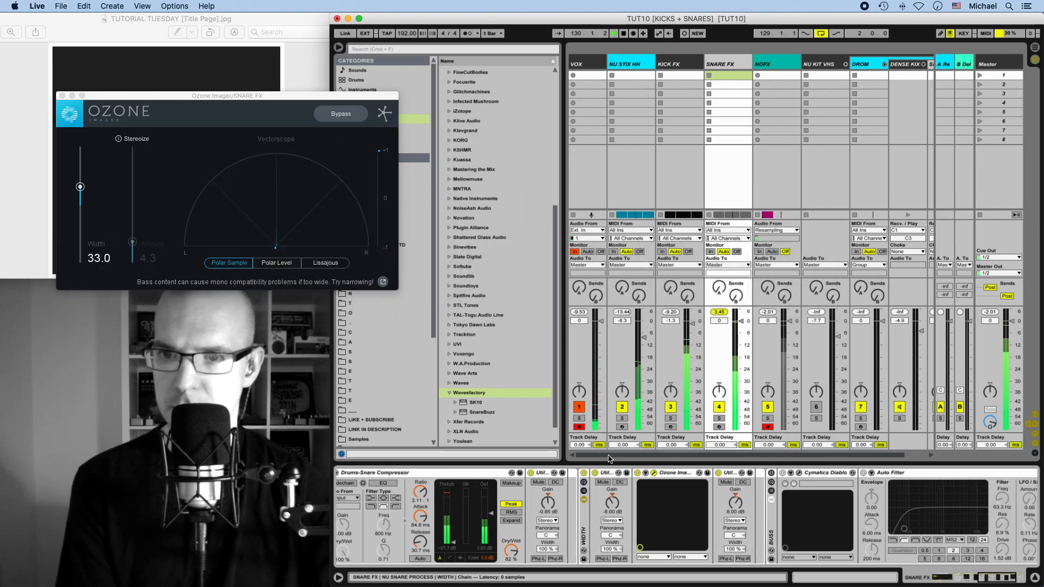
Step: Enable Stereoize in the Ozone Imager and set its amount to 1.3, with the width raised to 43.4
scroll(490, 326, "down", 1)
left_click(125, 142)
left_click(125, 141)
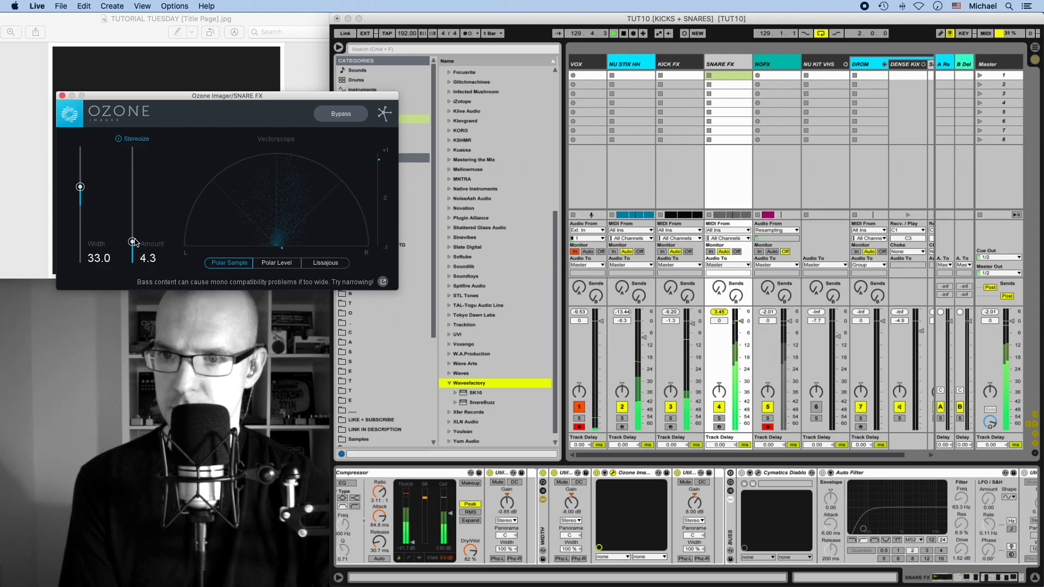
left_click_drag(134, 246, 135, 248)
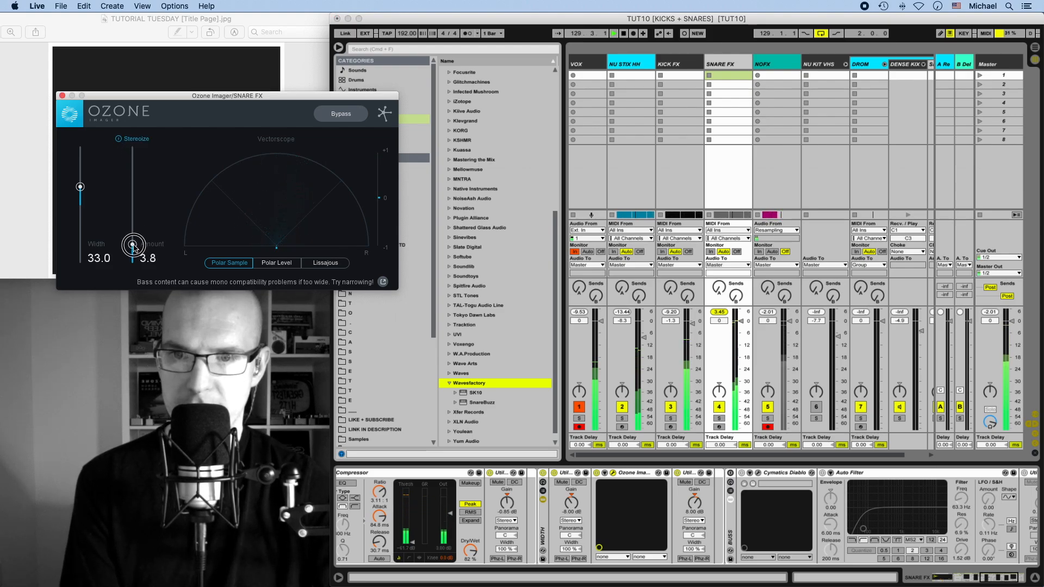
left_click_drag(82, 187, 81, 181)
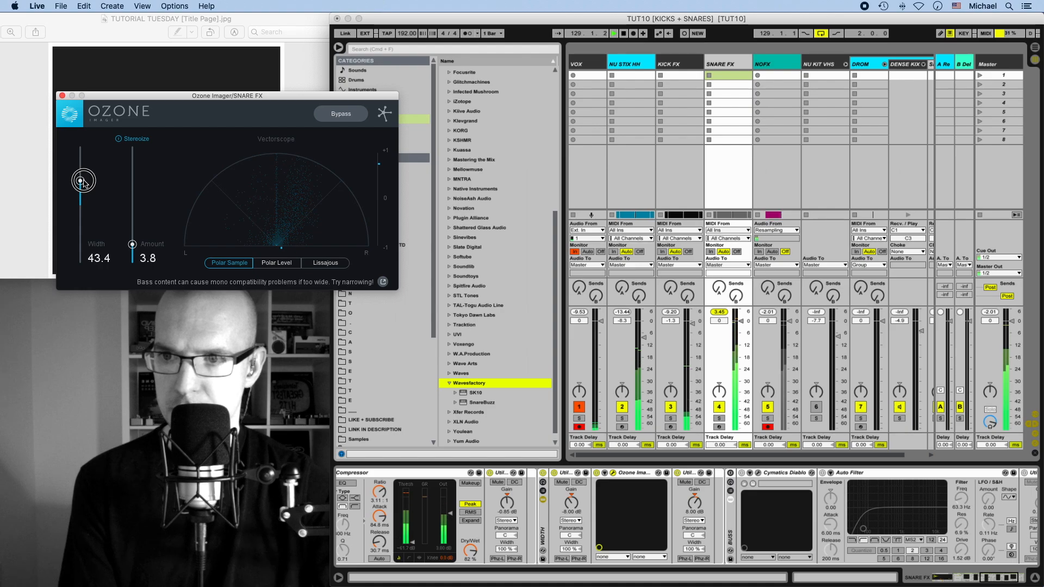
left_click_drag(132, 245, 131, 259)
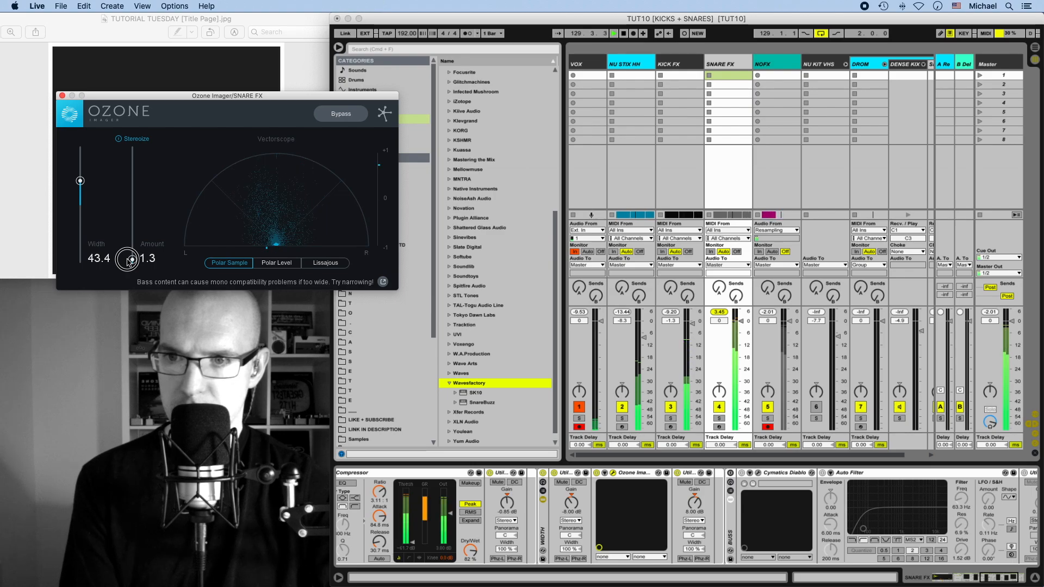
Step: Audition the imager at 100.0 width without Stereoize, then re-enable Stereoize at a subtle width of 18.9 and close the plug-in window
left_click(118, 139)
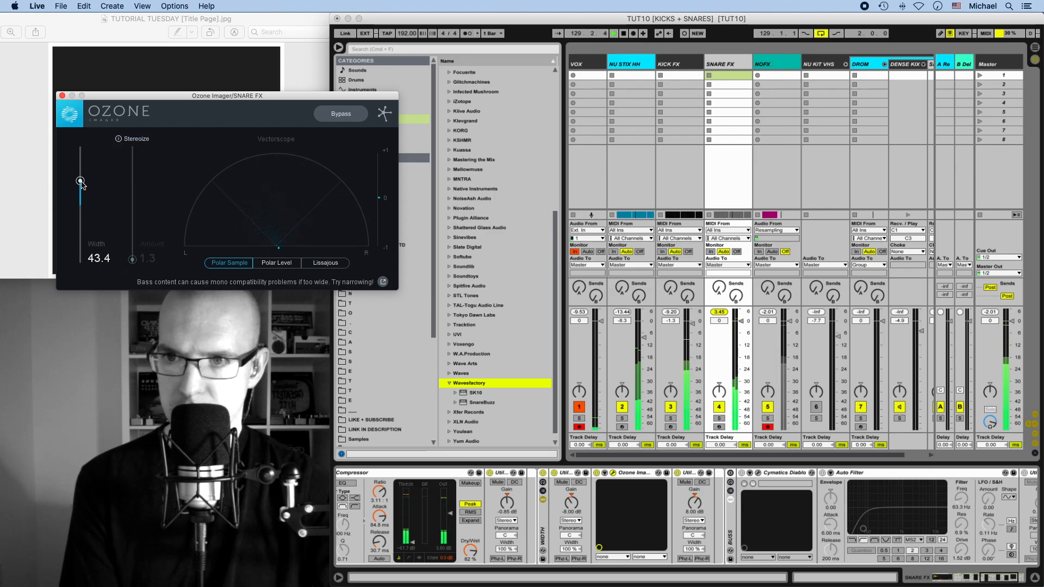
left_click_drag(80, 181, 78, 87)
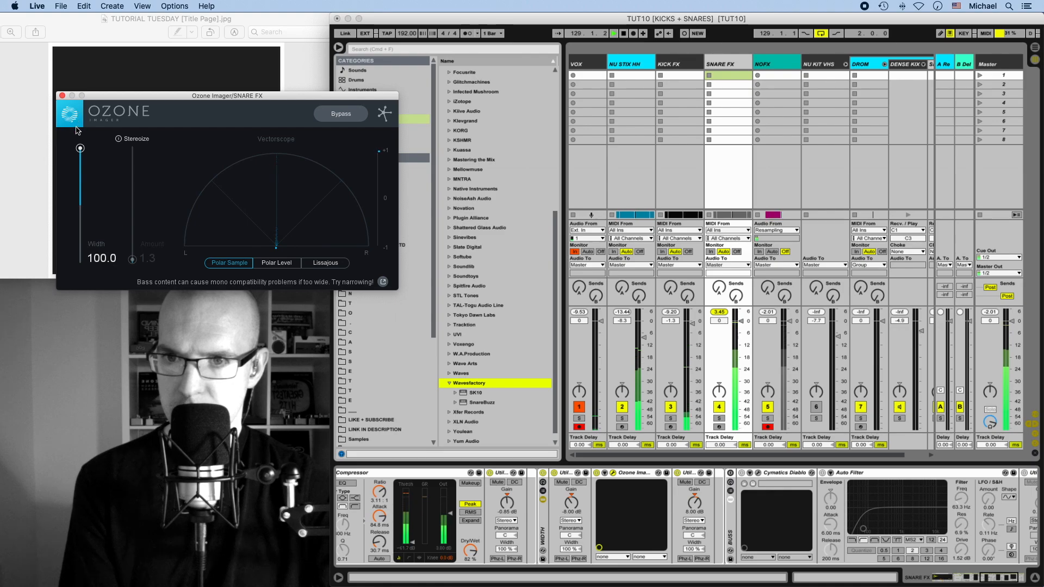
left_click(119, 139)
left_click_drag(80, 148, 72, 194)
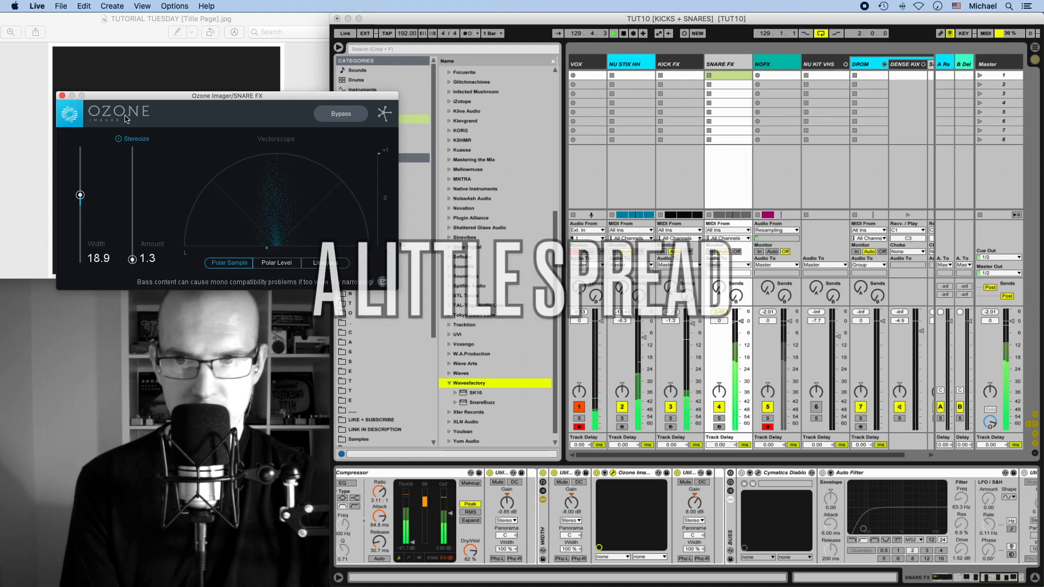
left_click(62, 96)
Step: Activate the BUSS rack on the snare track and open the Cymatics Diablo plug-in window
scroll(732, 490, "right", 5)
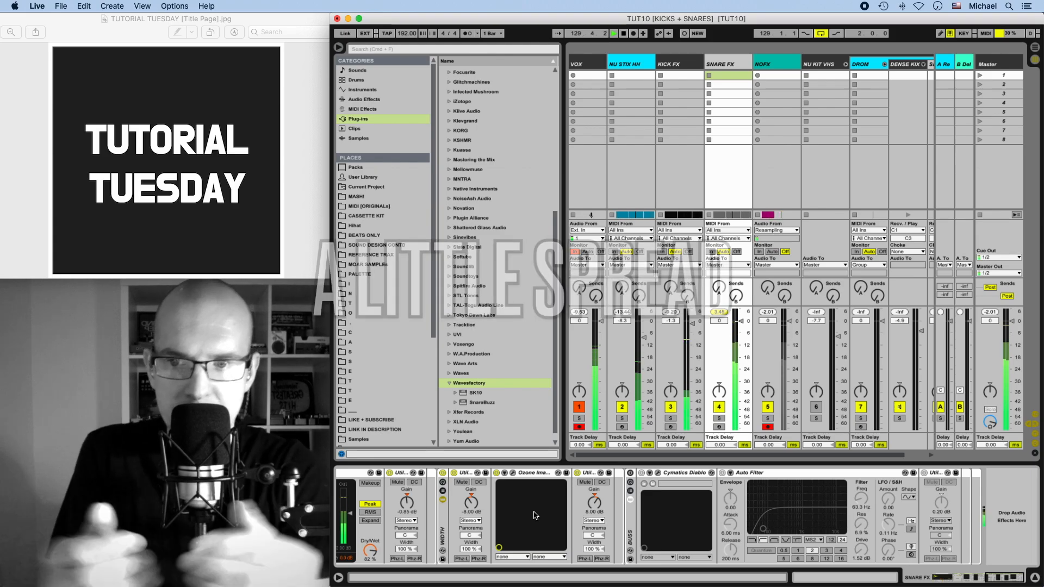
left_click(630, 473)
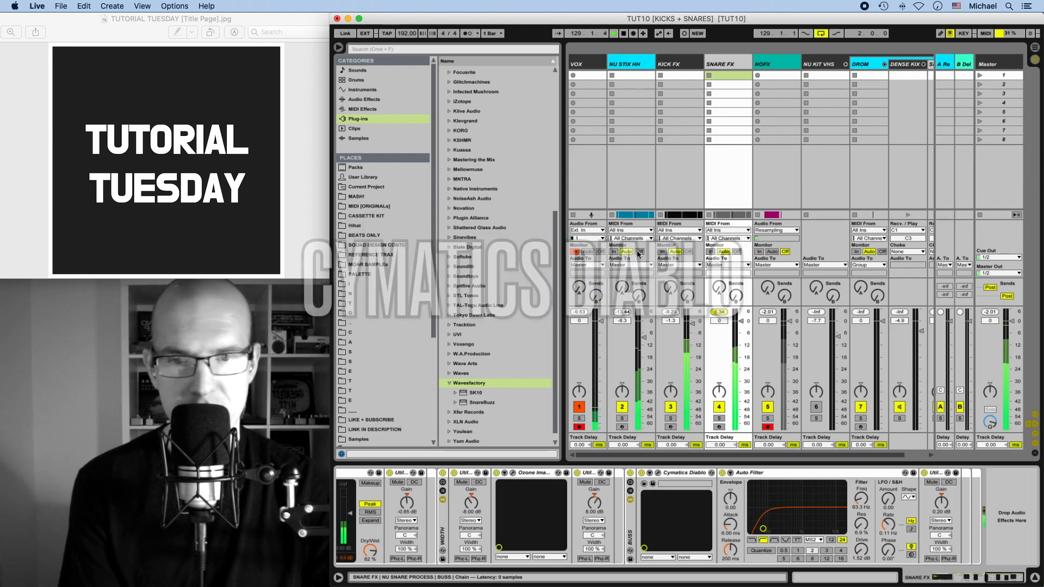
left_click(658, 473)
left_click_drag(620, 73, 655, 63)
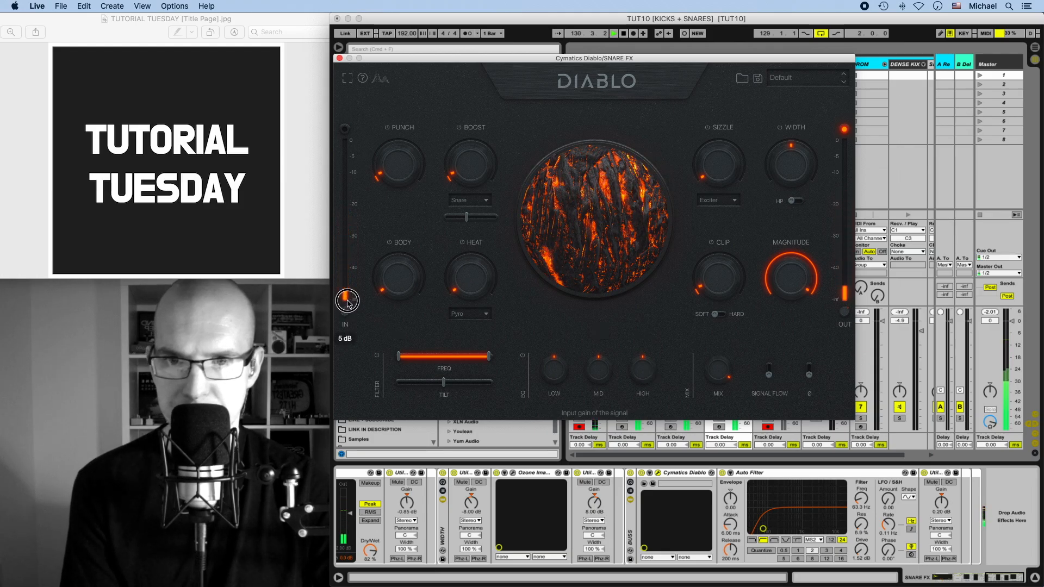
Step: Set Diablo's input gain to 3 dB and its Clip amount to 12, and close the plug-in window
left_click_drag(348, 303, 348, 304)
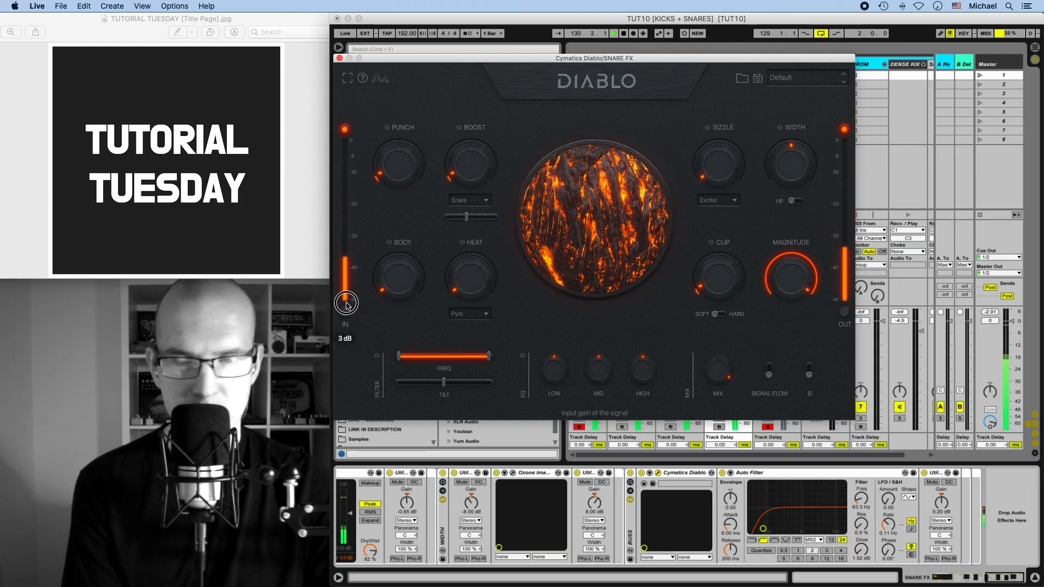
left_click_drag(708, 183, 708, 184)
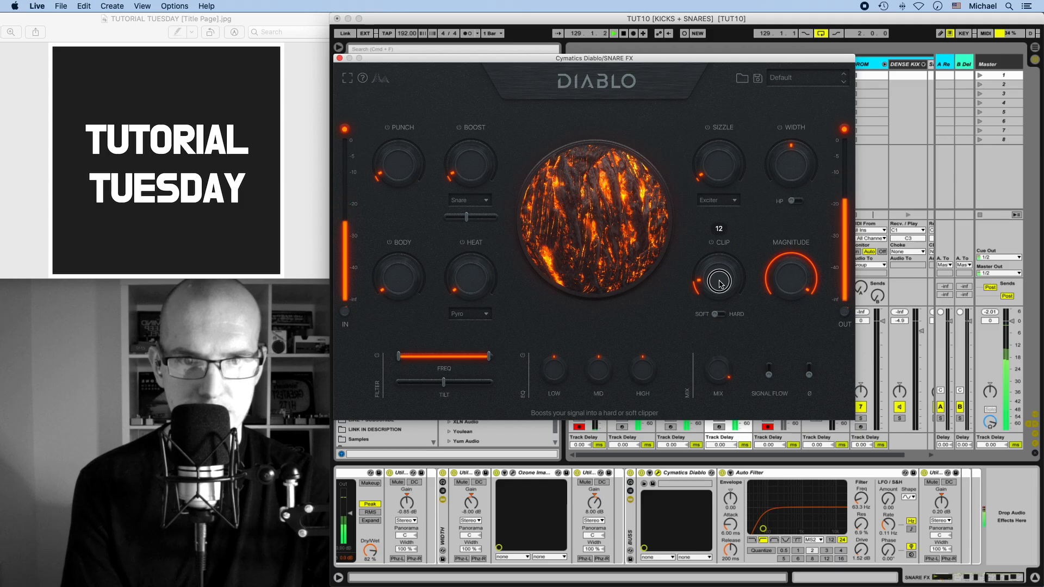
left_click(339, 58)
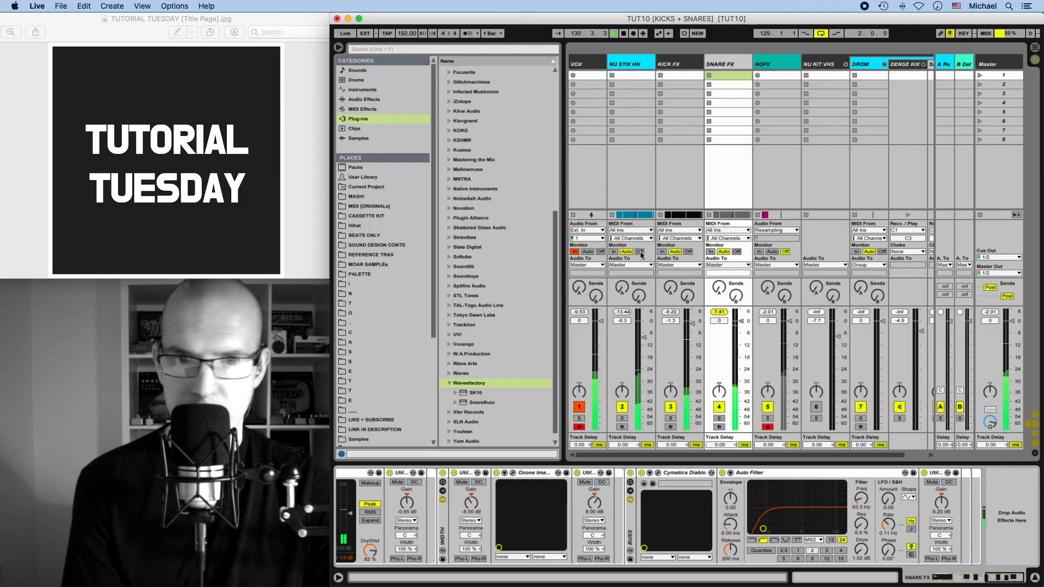
Step: Compare the SNARE FX track's peak level with the NU SNARE PROCESS rack active and bypassed, resetting the peak reading each time
left_click(722, 313)
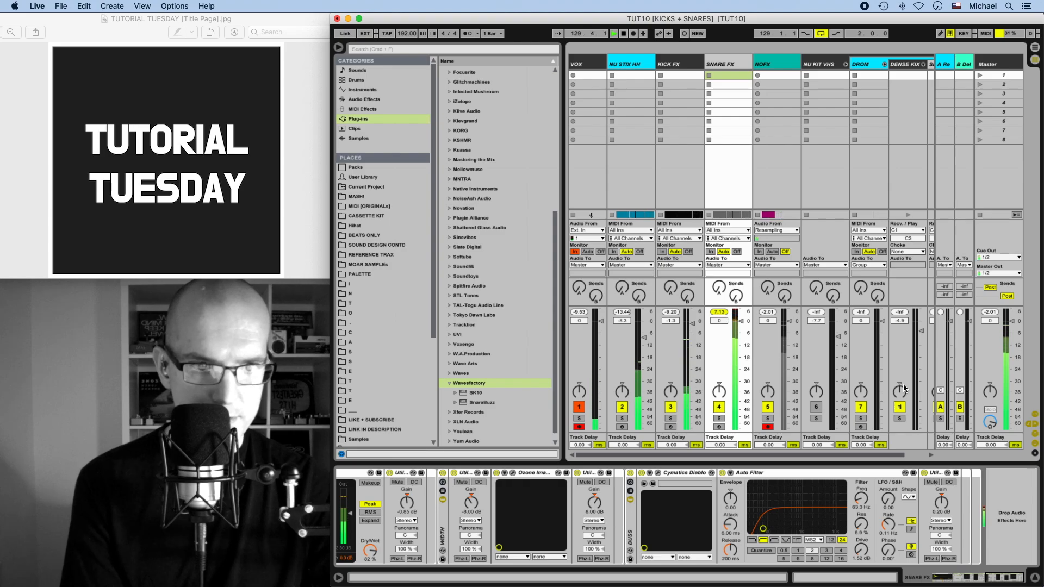
scroll(950, 512, "left", 15)
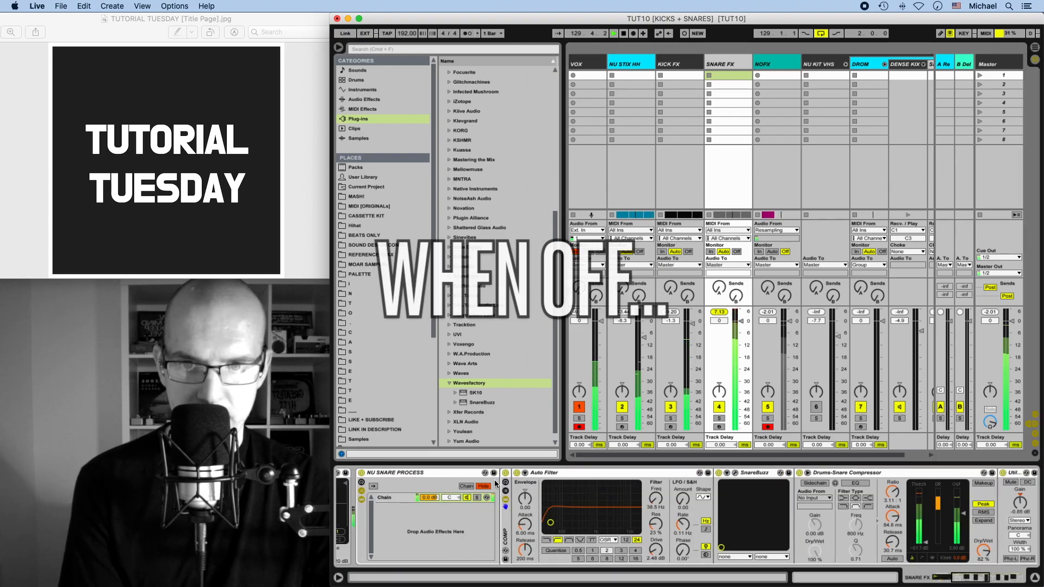
left_click(361, 473)
left_click(720, 313)
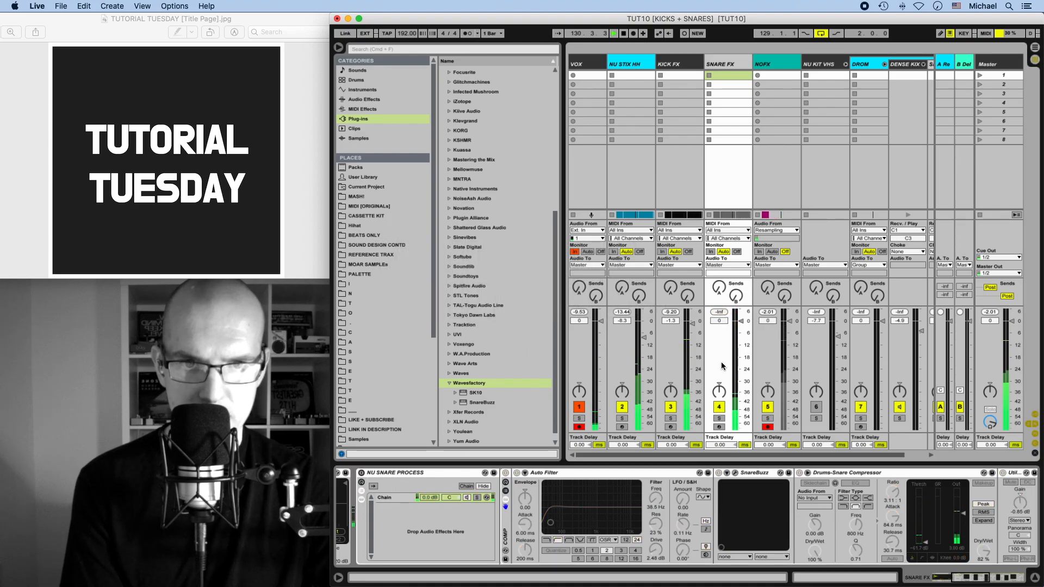
left_click(361, 472)
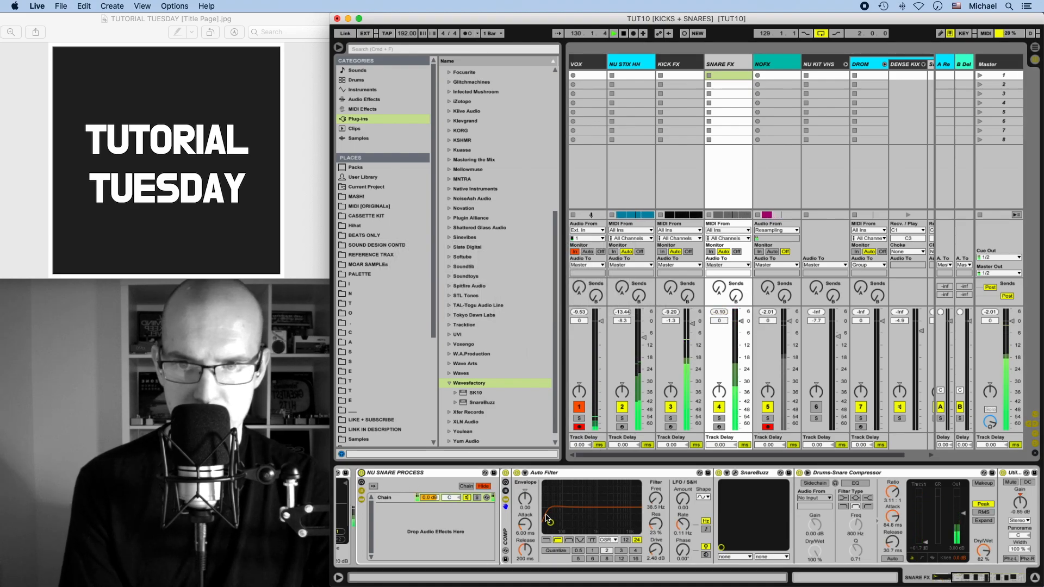
Step: Set the gain of the last Utility in the snare effect chain to -7.20 dB
scroll(638, 523, "right", 10)
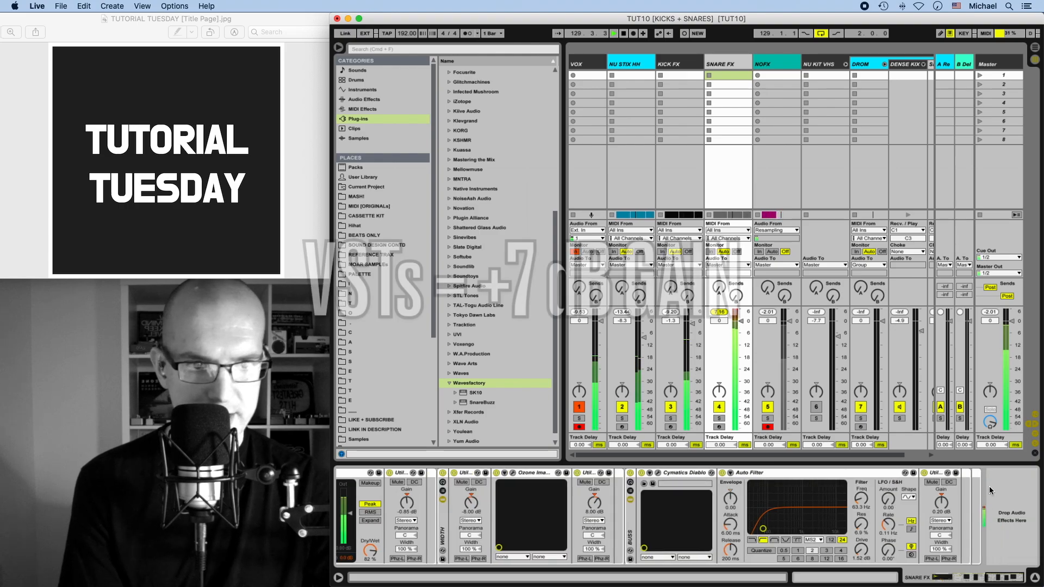
type("-7")
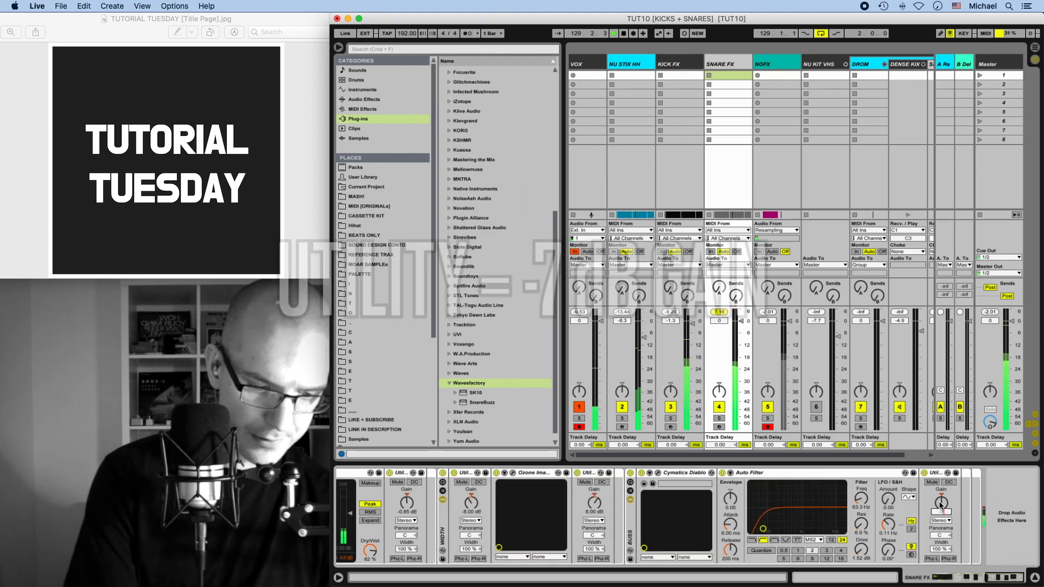
key("Return")
Step: Recheck the snare's peak level against the lowered Utility gain by toggling the NU SNARE PROCESS rack on and off
scroll(864, 507, "left", 5)
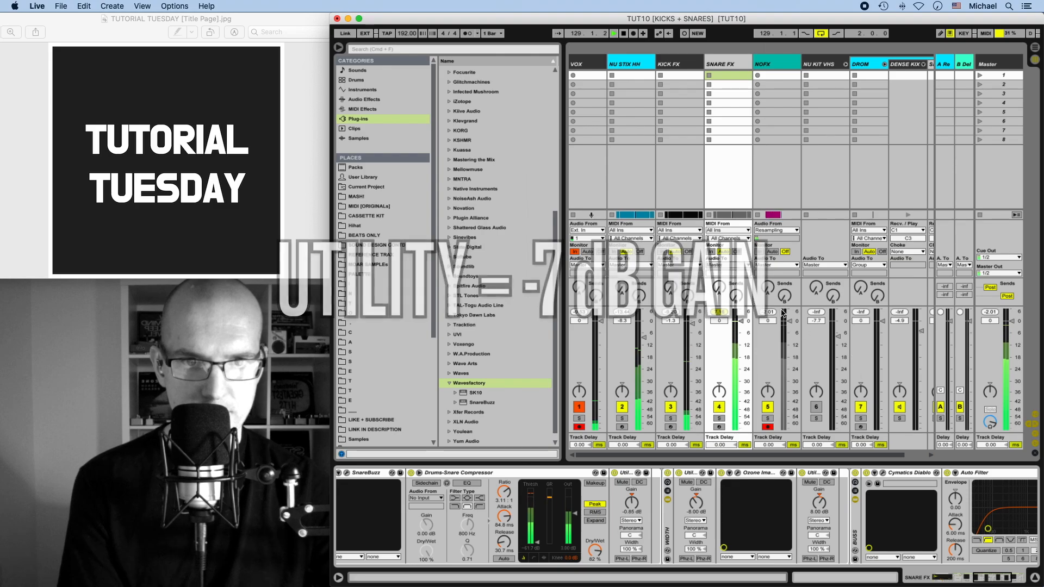
left_click(723, 312)
scroll(818, 515, "left", 3)
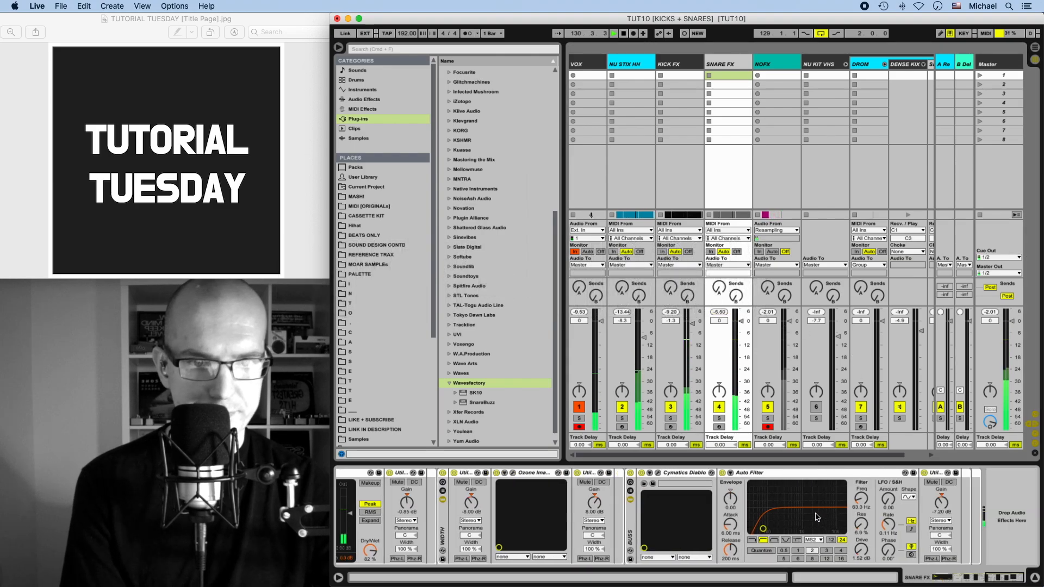
scroll(811, 523, "left", 4)
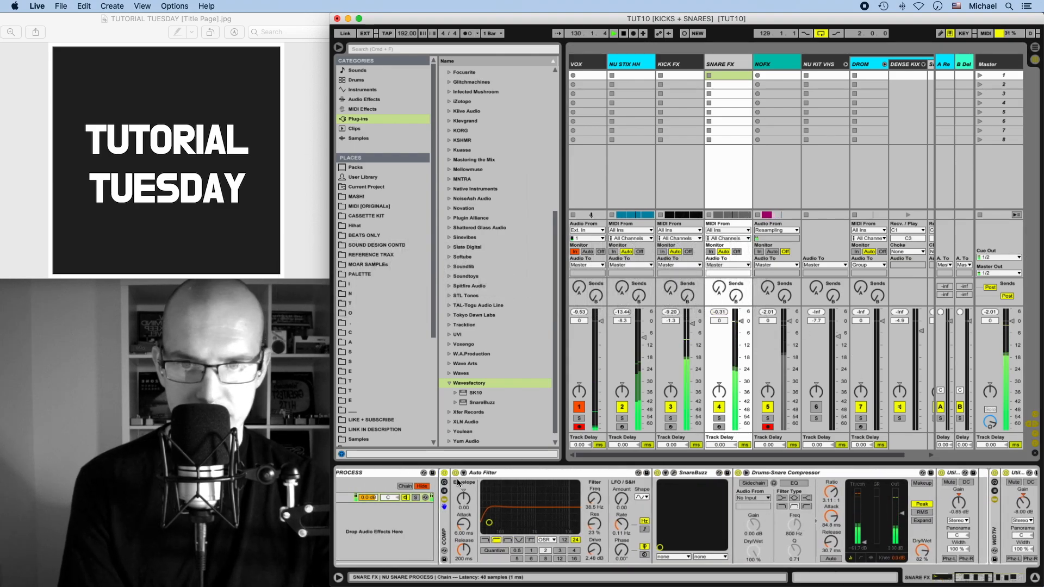
scroll(491, 496, "left", 4)
left_click(504, 473)
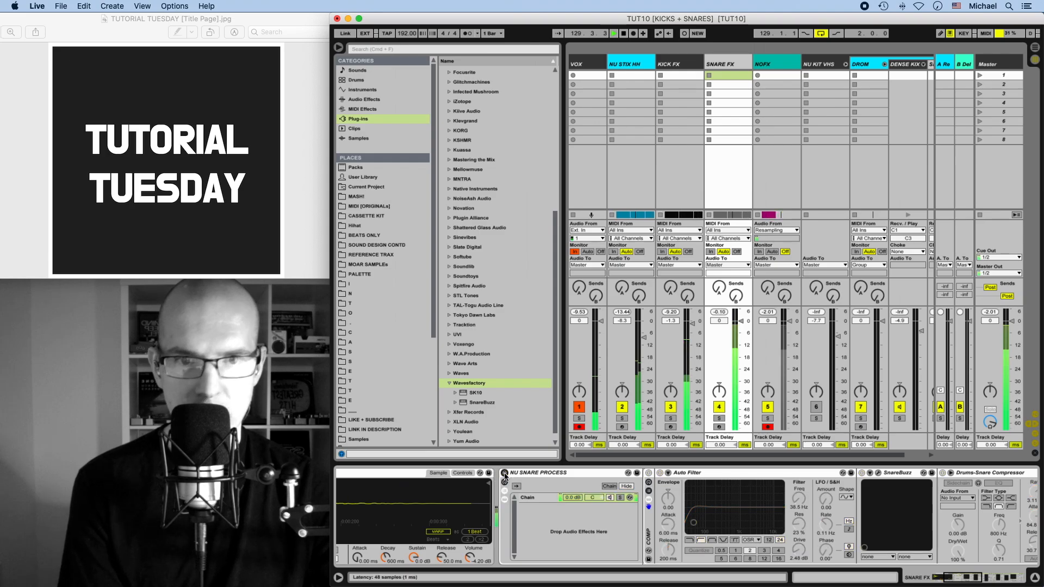
left_click(505, 473)
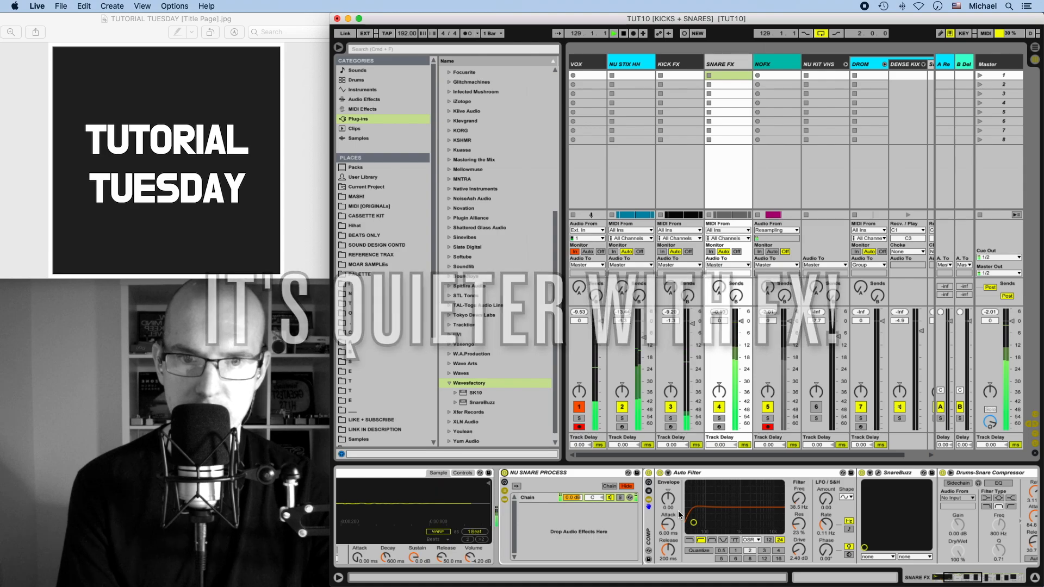
left_click(717, 312)
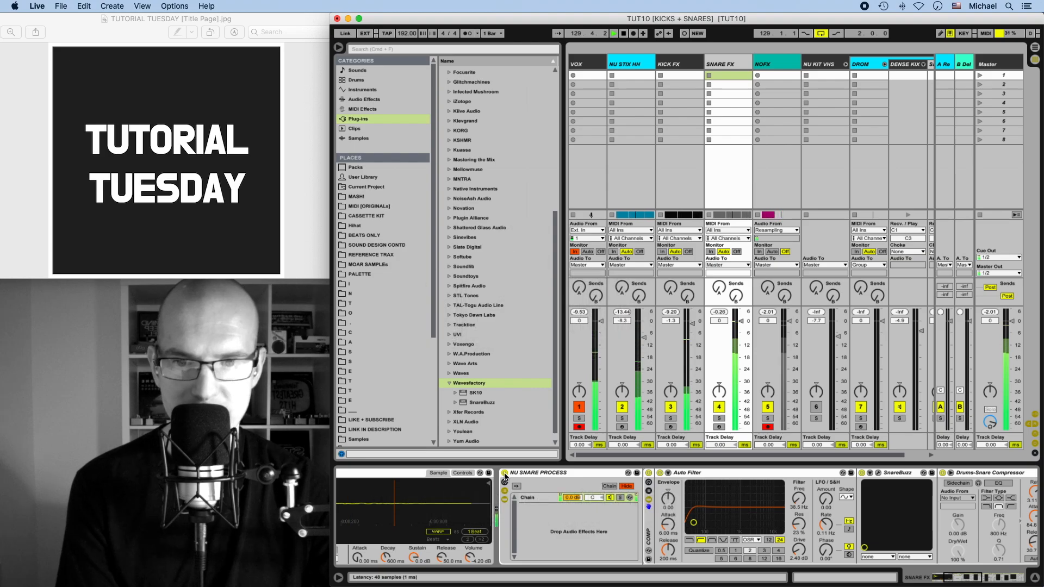
left_click(505, 475)
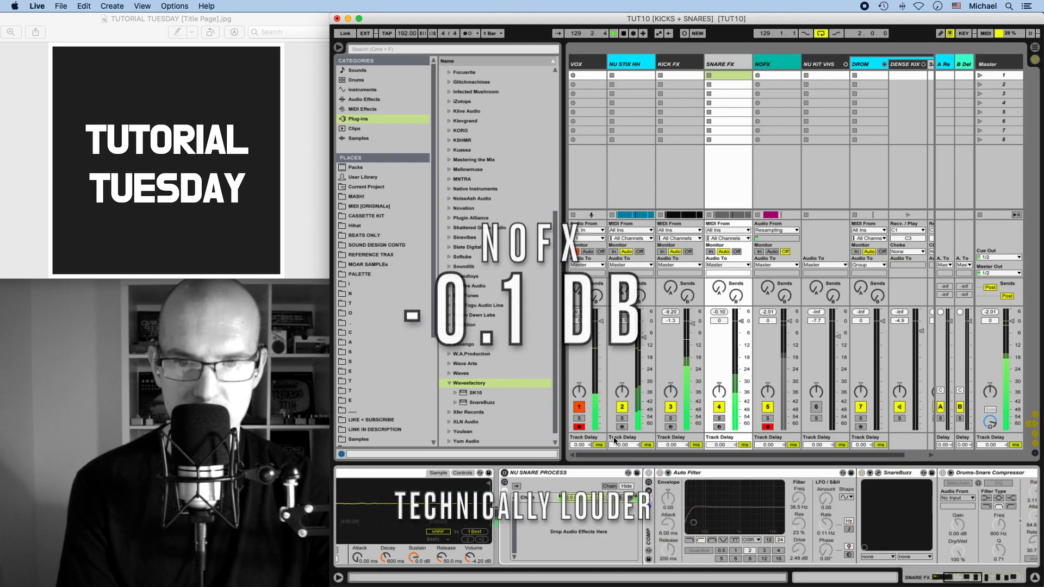